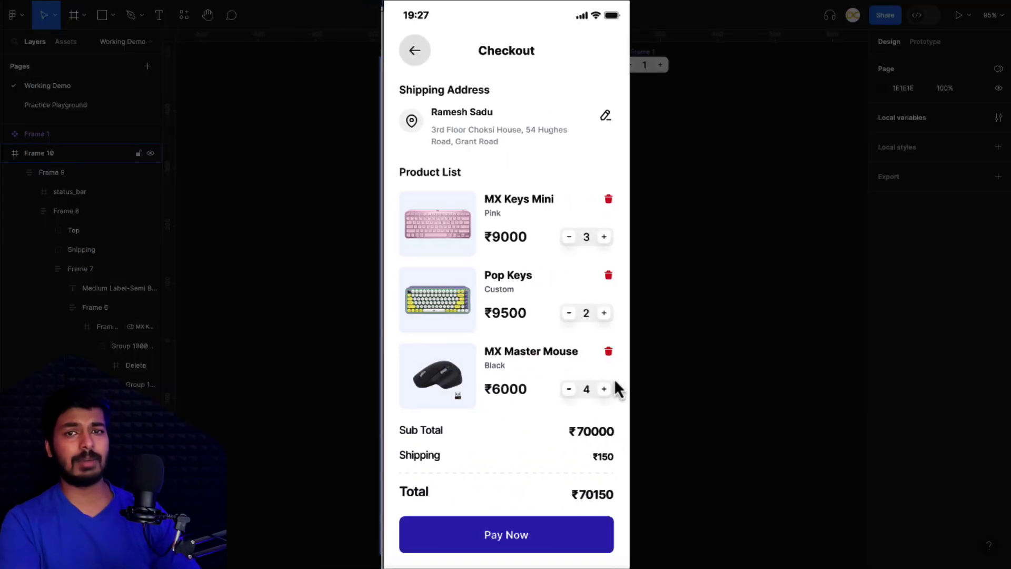
Delete the MX Master Mouse in the checkout presentation and return to the editable Checkout design
click(609, 353)
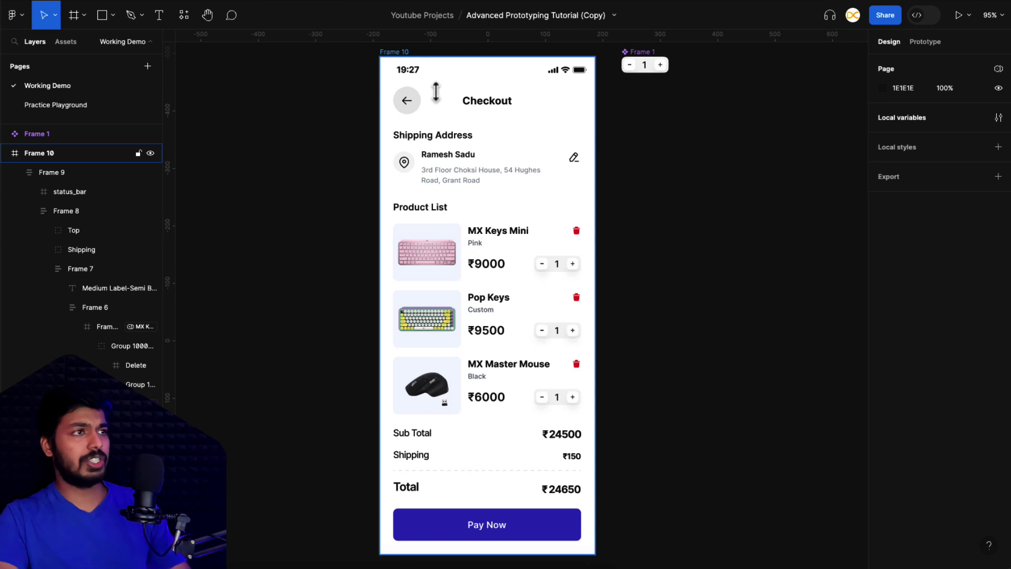
click(395, 53)
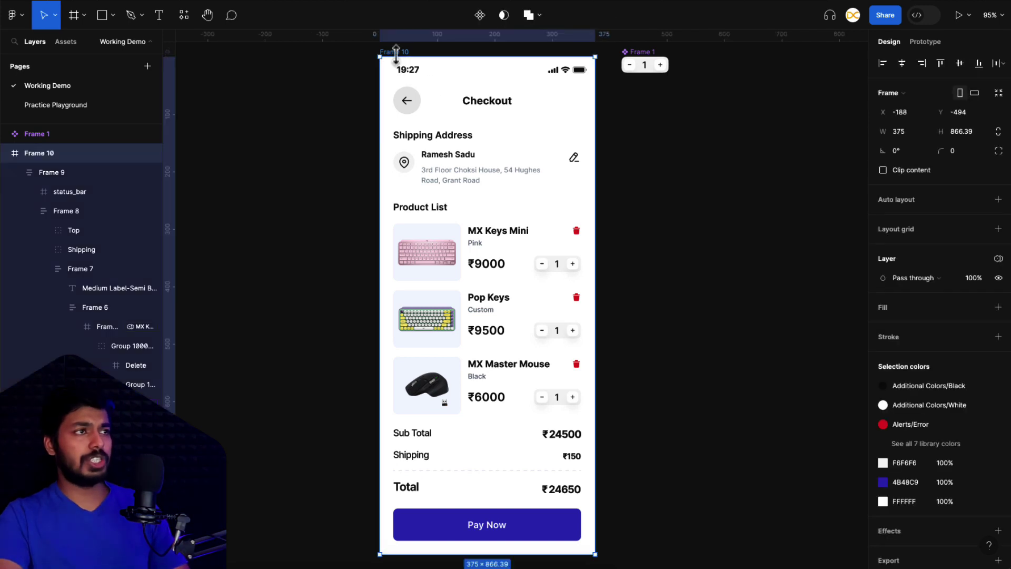
key(shift+space)
drag(261, 61, 466, 58)
click(572, 266)
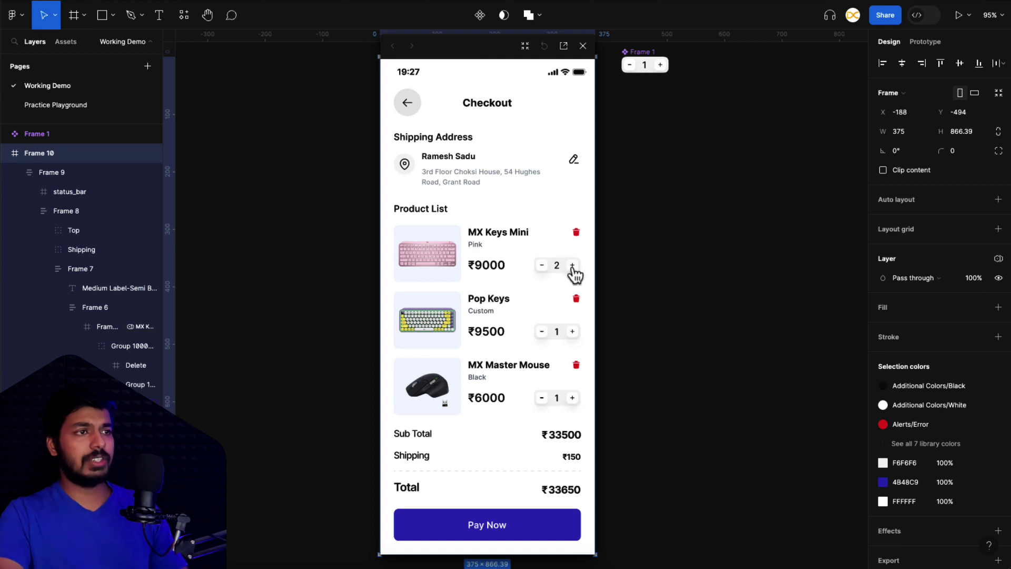
click(573, 332)
click(573, 332)
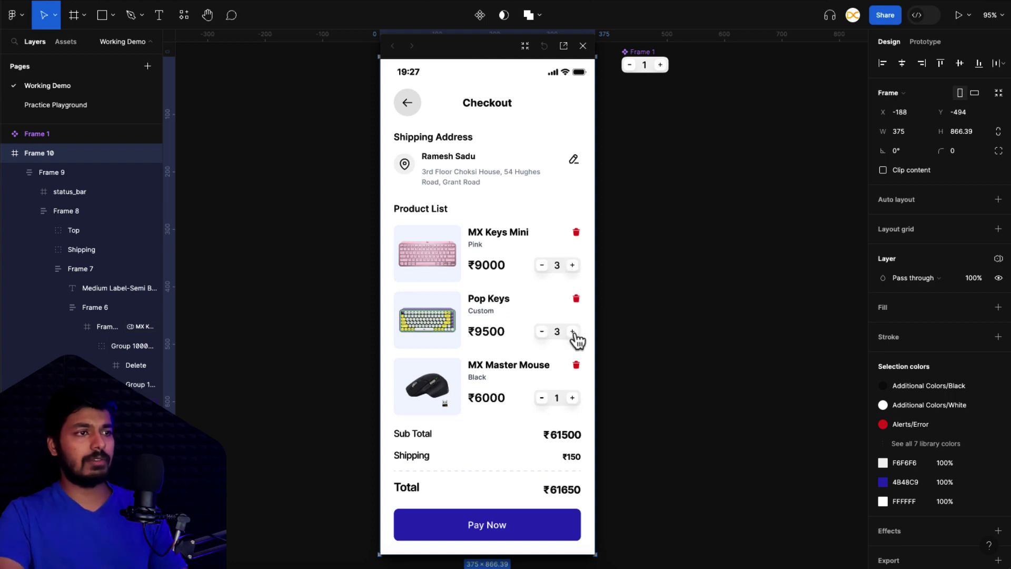
click(543, 332)
click(542, 332)
click(572, 398)
click(573, 398)
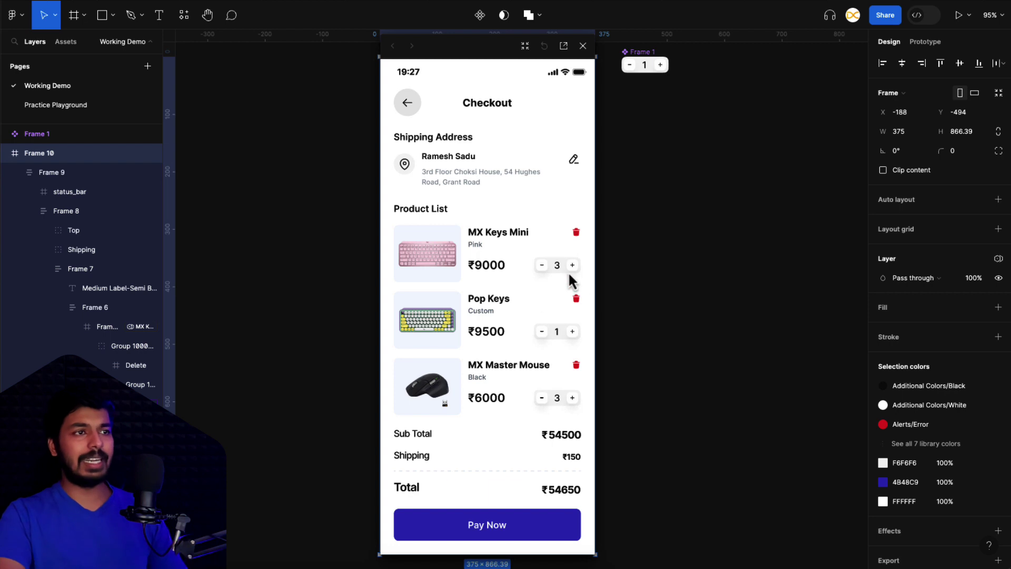
click(583, 46)
click(718, 182)
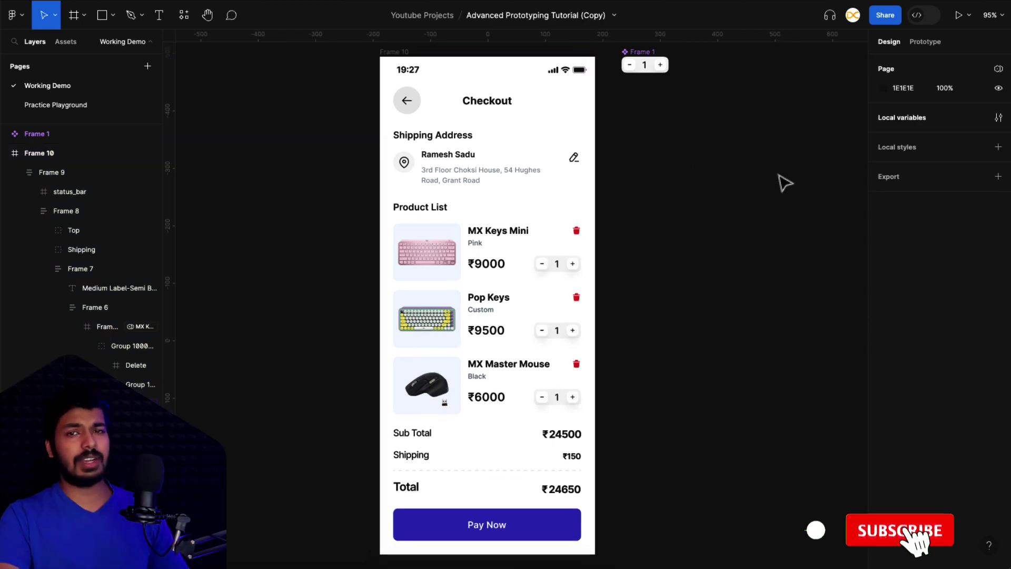
click(999, 117)
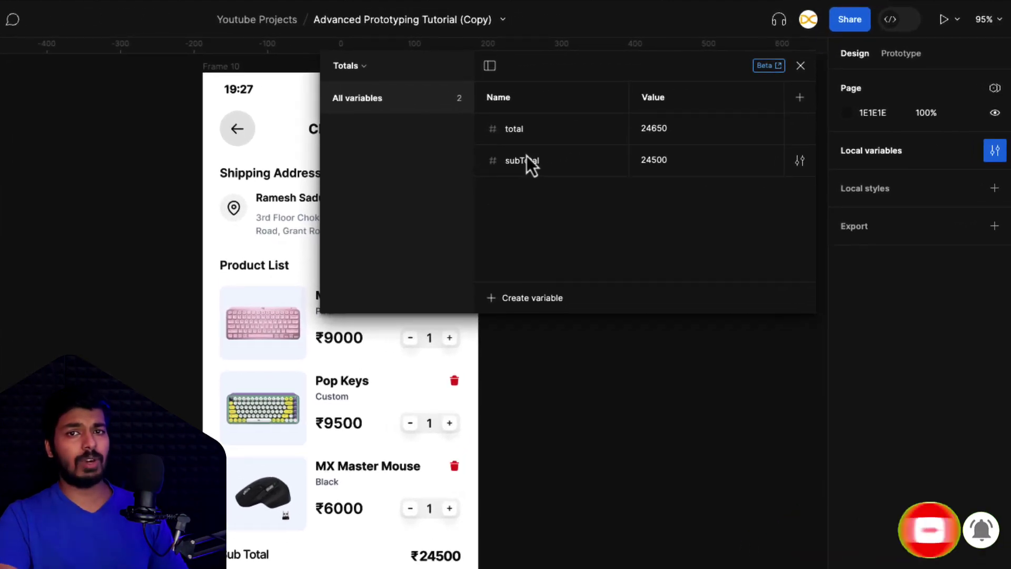
click(358, 67)
click(319, 115)
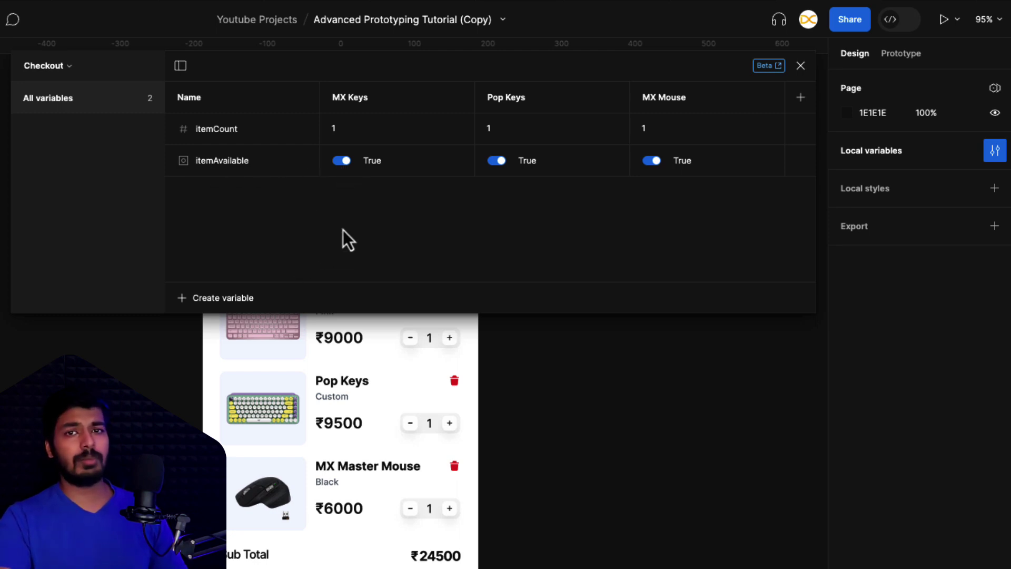
click(230, 296)
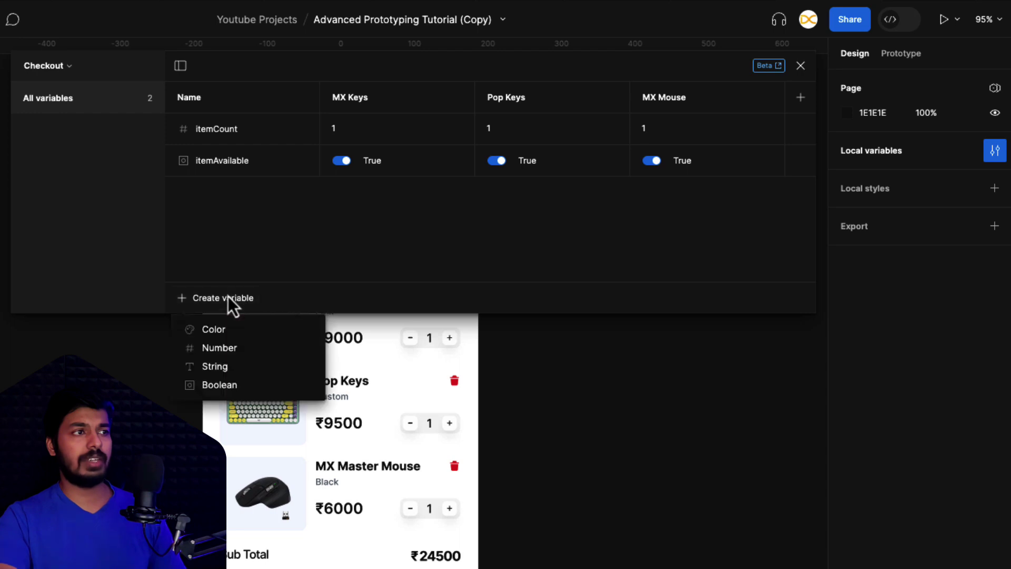
key(Escape)
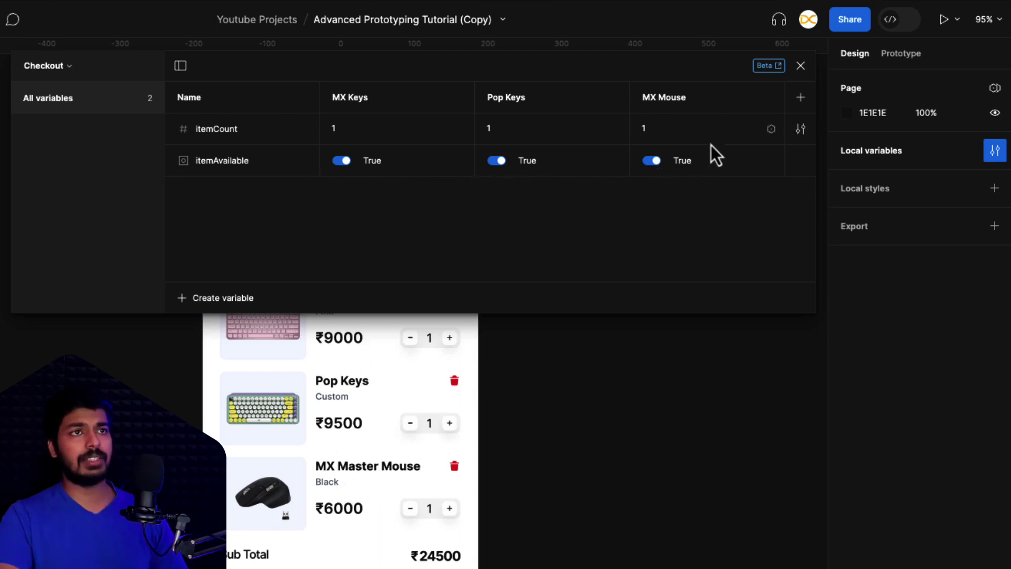
click(801, 66)
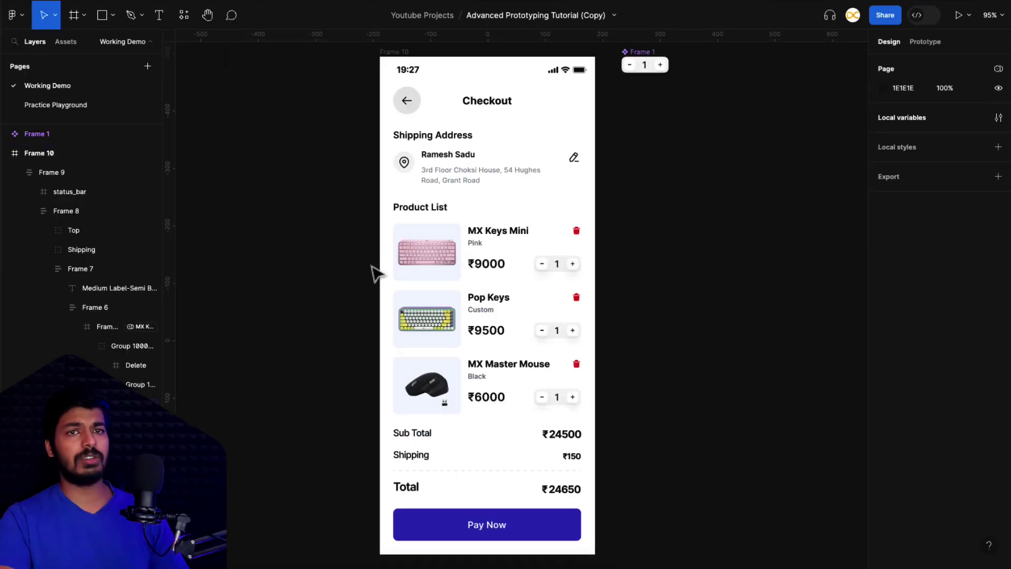
Drill down to the MX Keys Mini product card and detach its existing itemAvailable binding
click(499, 273)
double_click(498, 273)
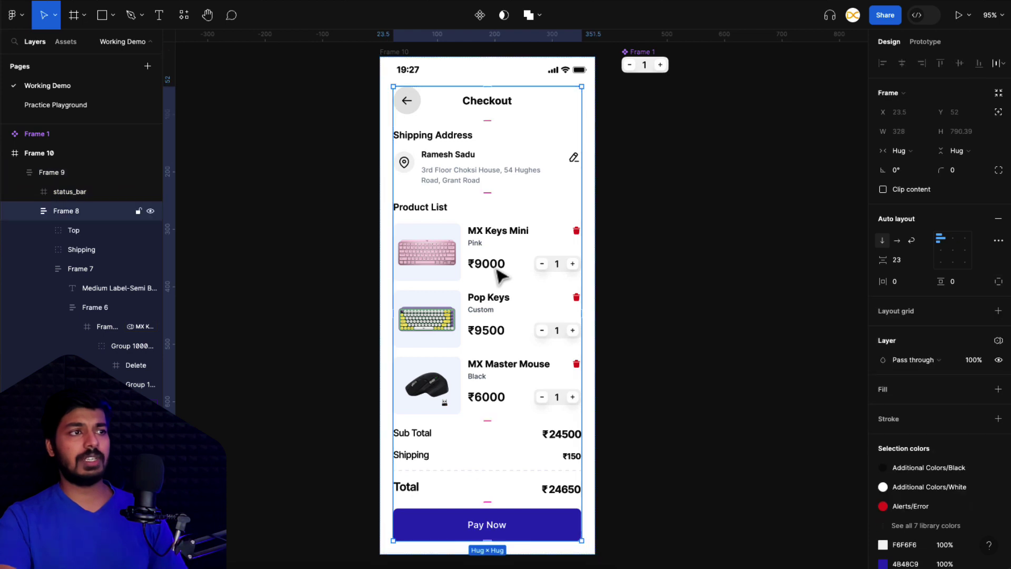
double_click(499, 273)
double_click(498, 272)
double_click(497, 271)
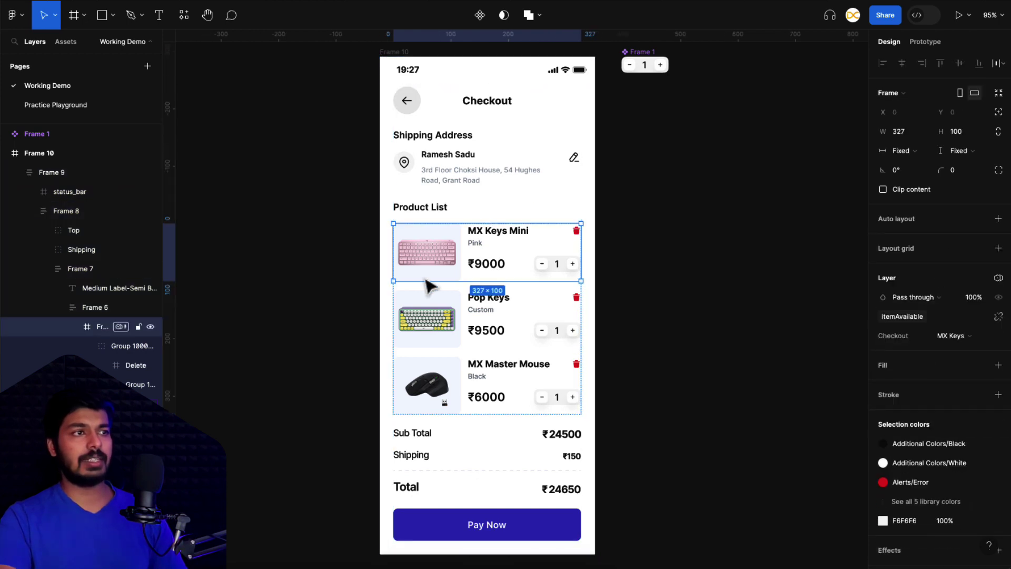
click(72, 346)
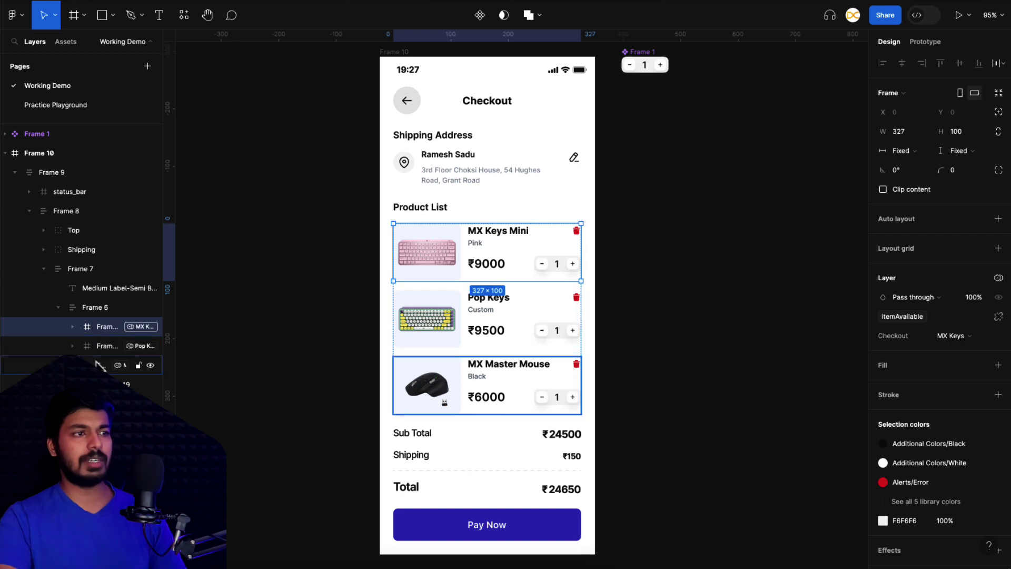
click(102, 329)
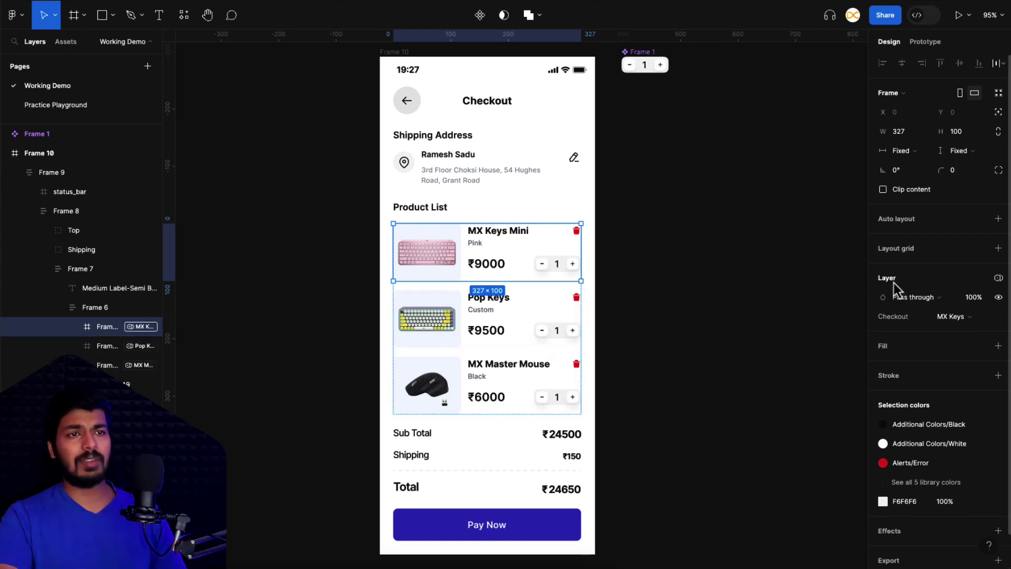
Bind the MX Keys Mini card's layer visibility to the itemAvailable boolean variable
click(998, 298)
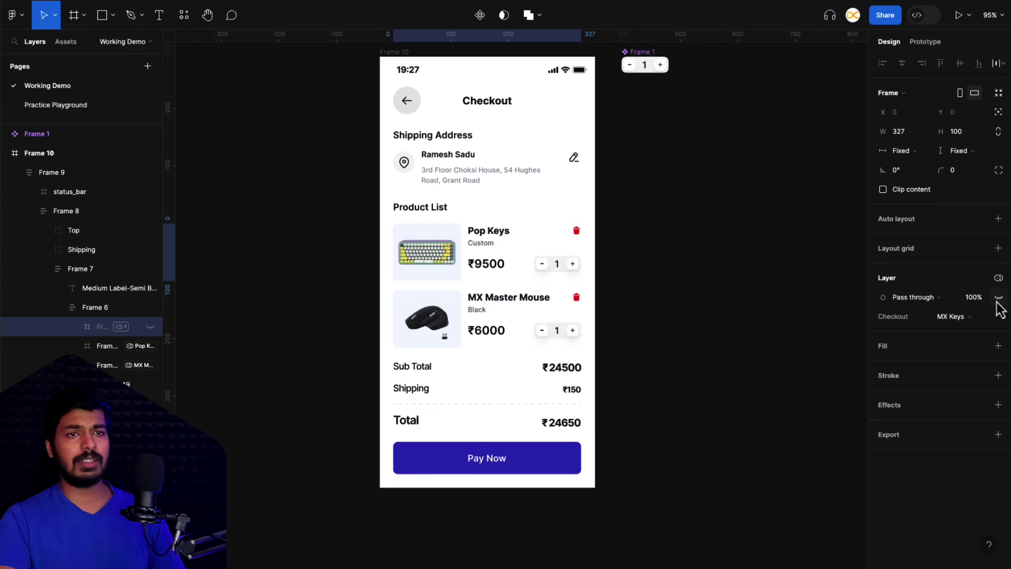
click(998, 297)
click(999, 298)
click(998, 297)
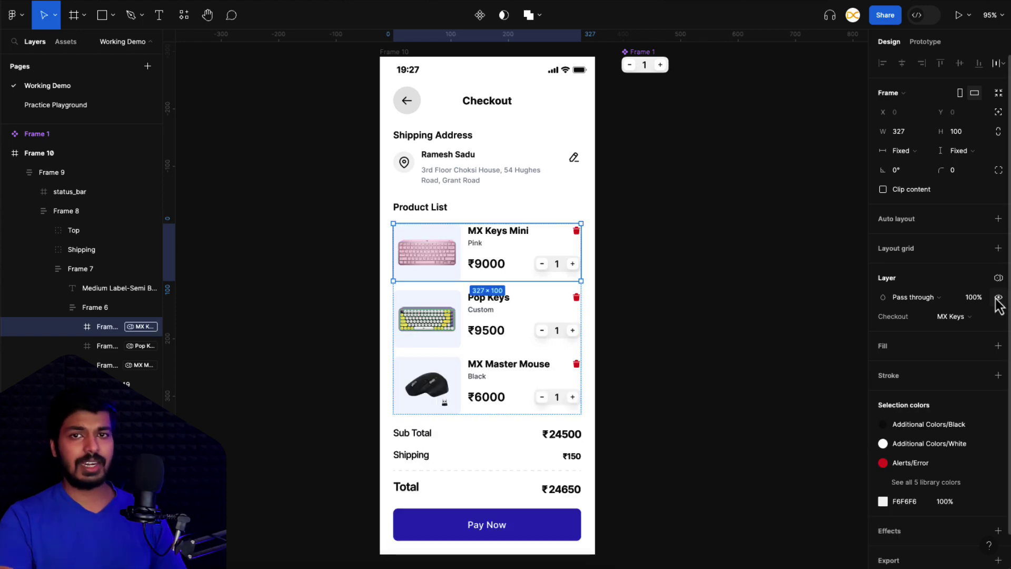
right_click(999, 297)
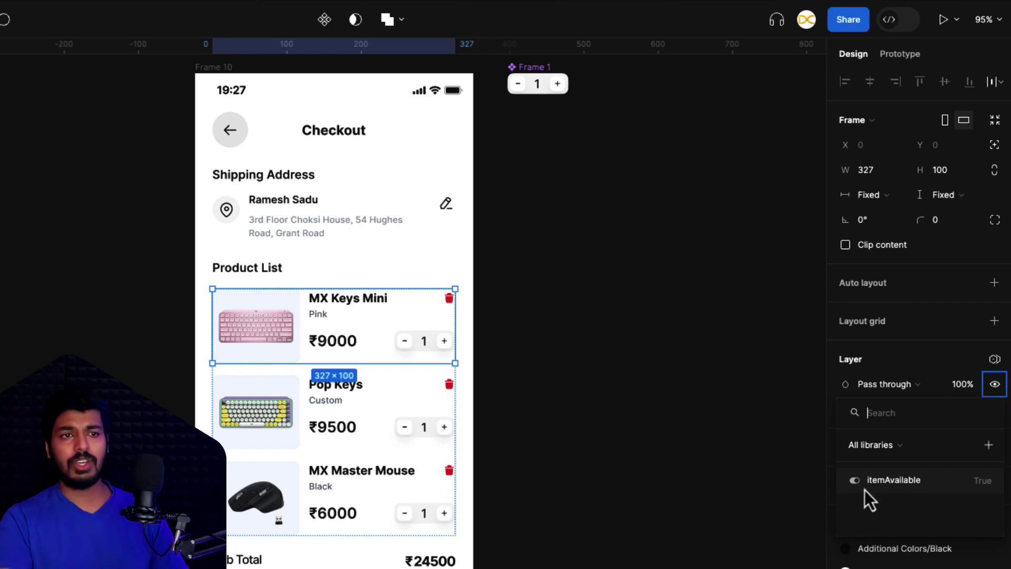
click(904, 484)
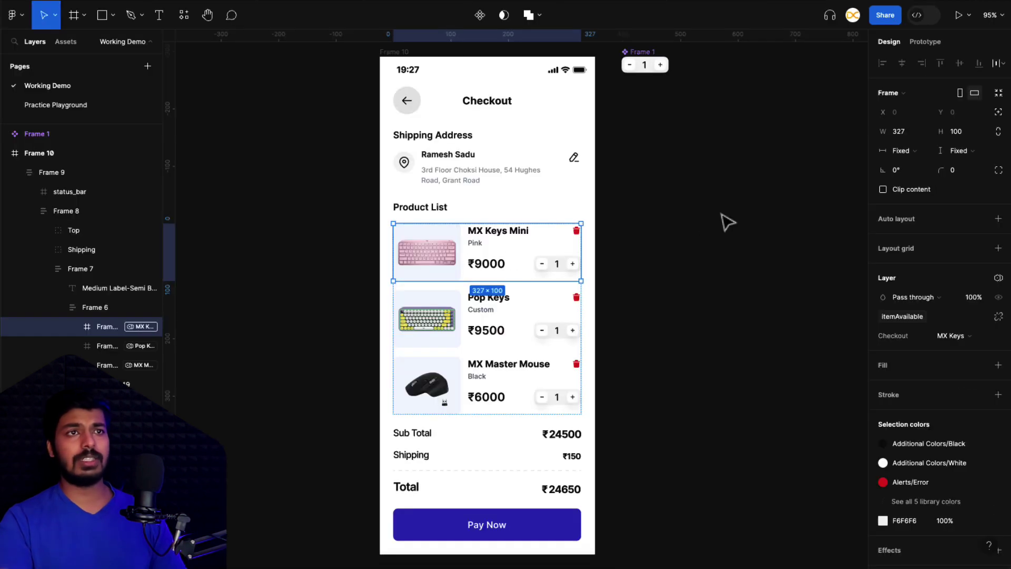
In Local variables, switch MX Keys' itemAvailable off to check the card hides
click(764, 207)
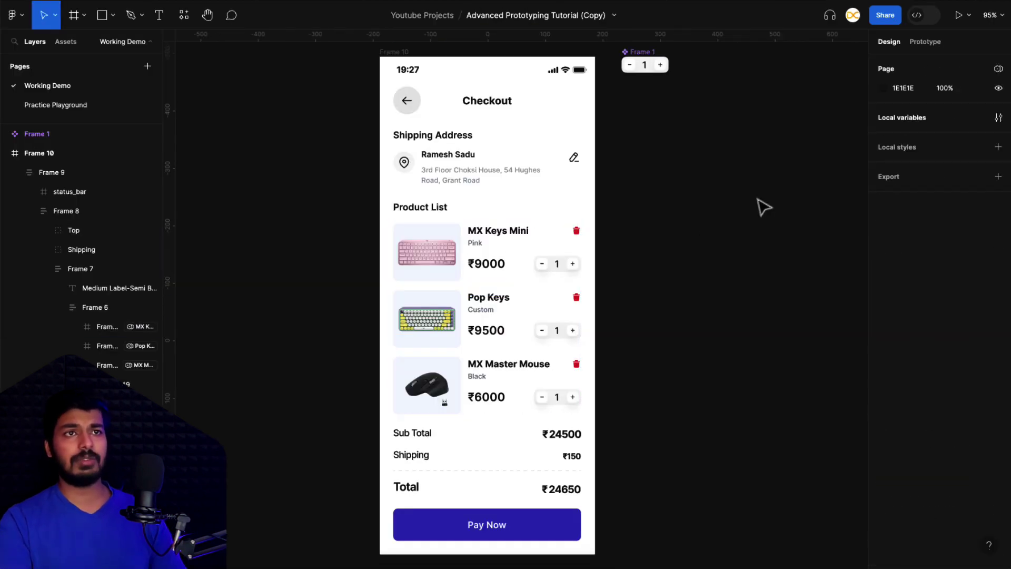
click(999, 118)
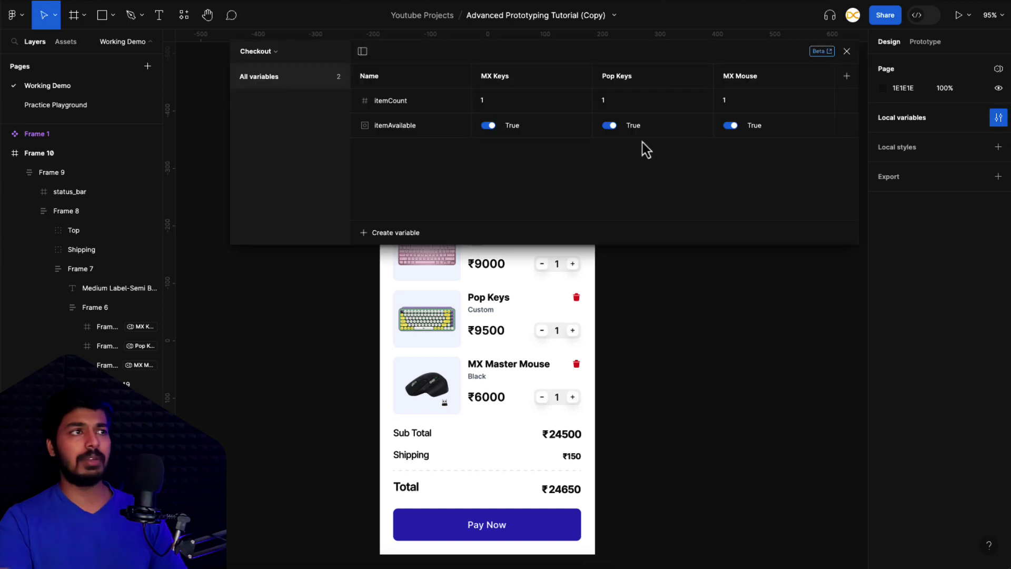
click(489, 130)
scroll(568, 286, up, 2)
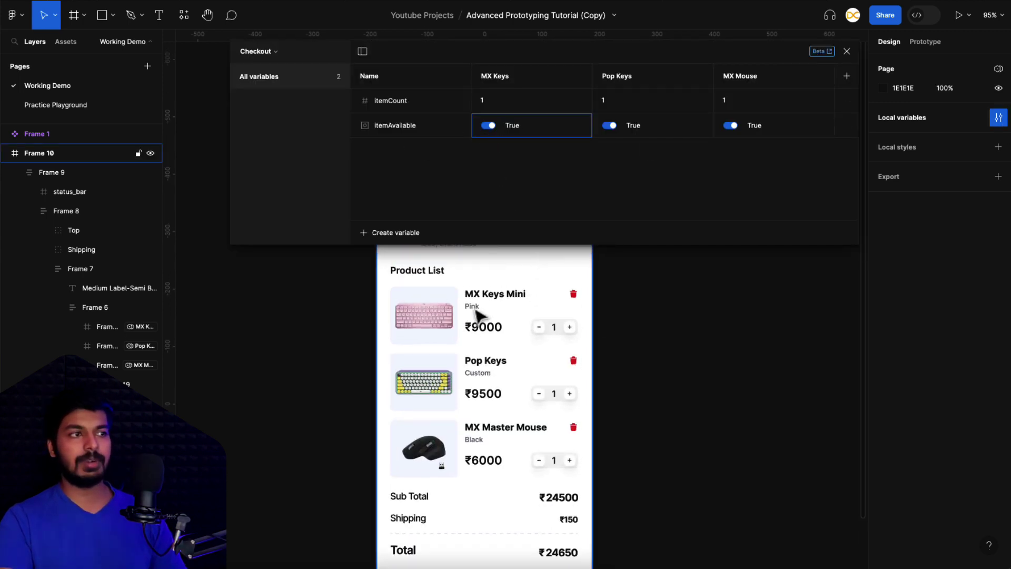
click(489, 126)
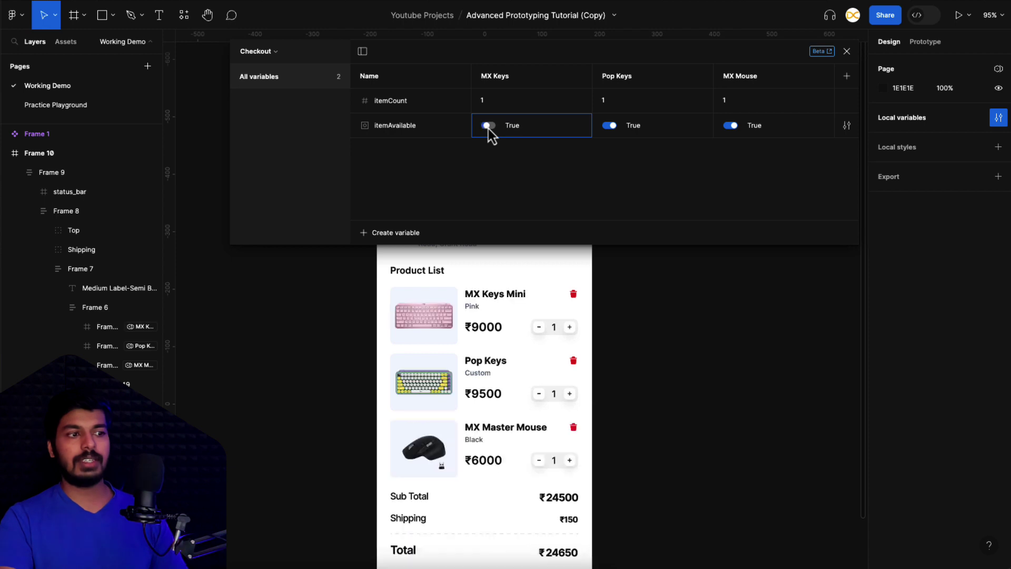
Turn MX Keys' itemAvailable back on and close the variables table
click(488, 126)
key(ctrl+z)
click(847, 51)
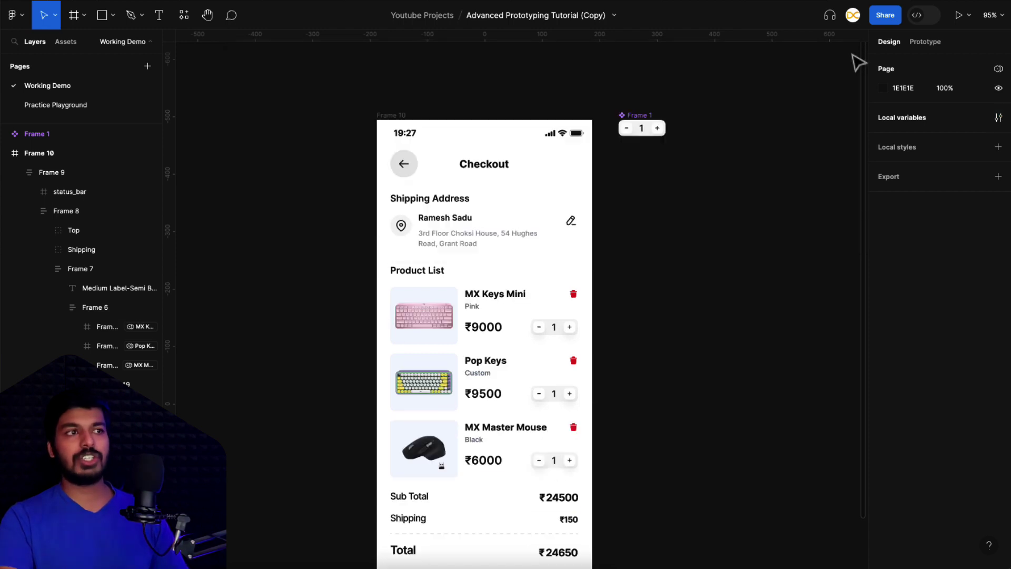
scroll(527, 407, down, 2)
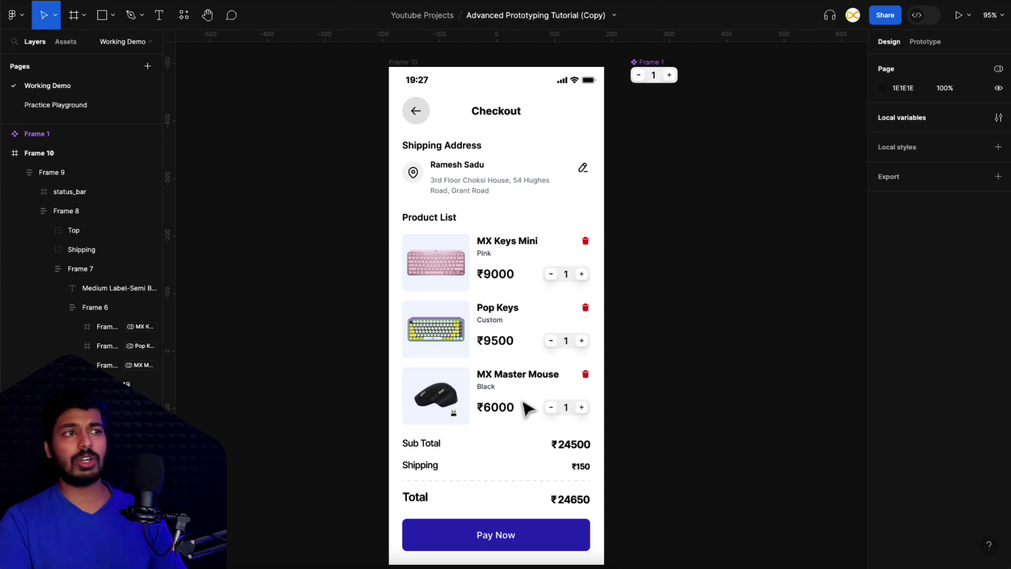
click(494, 275)
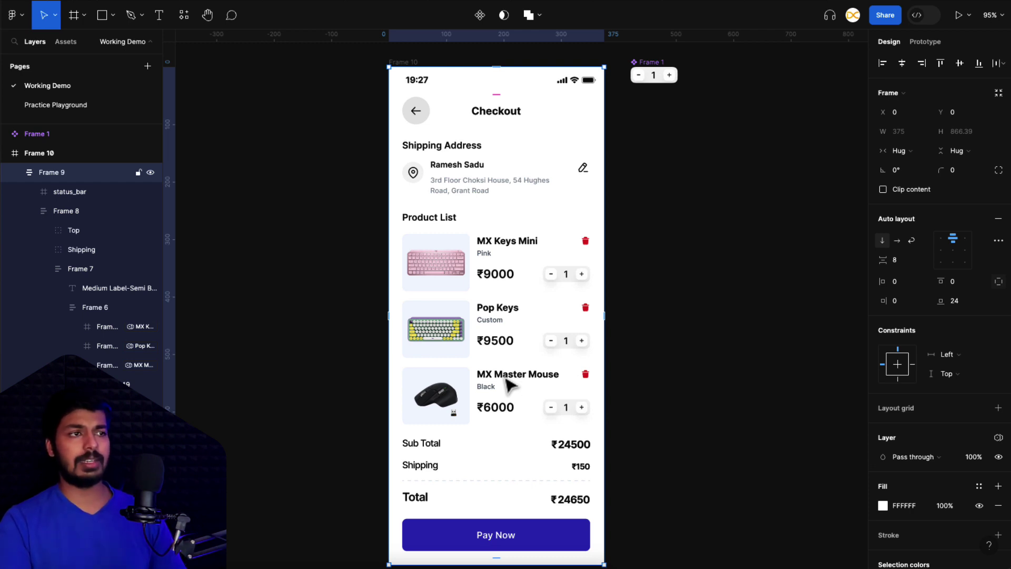
click(501, 278)
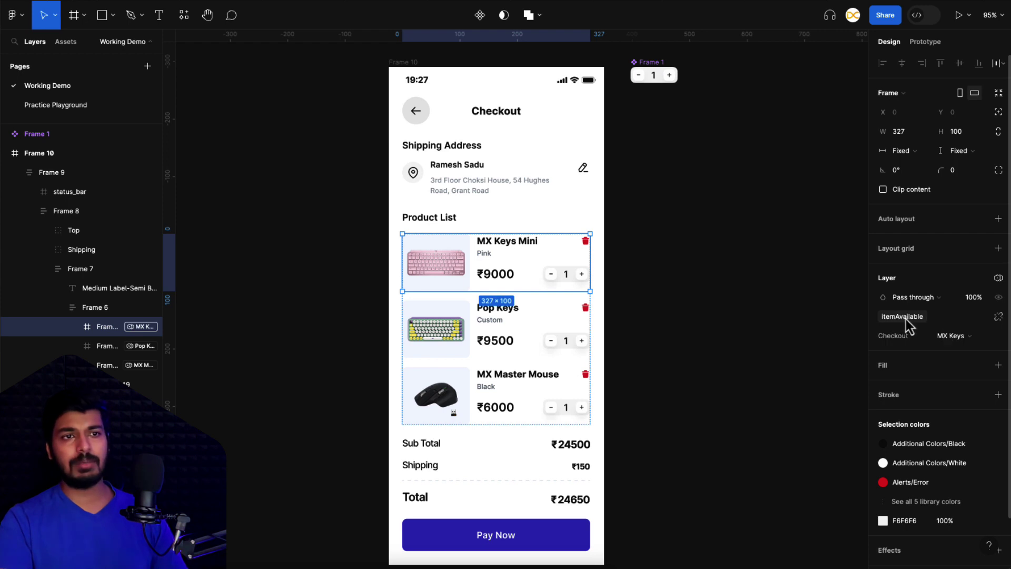
click(968, 337)
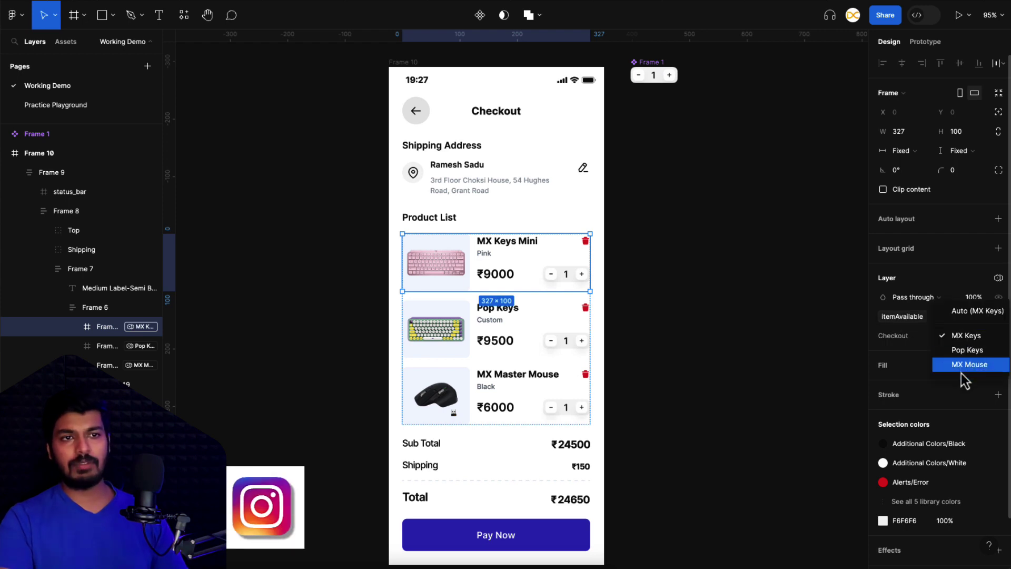
click(959, 340)
key(Tab)
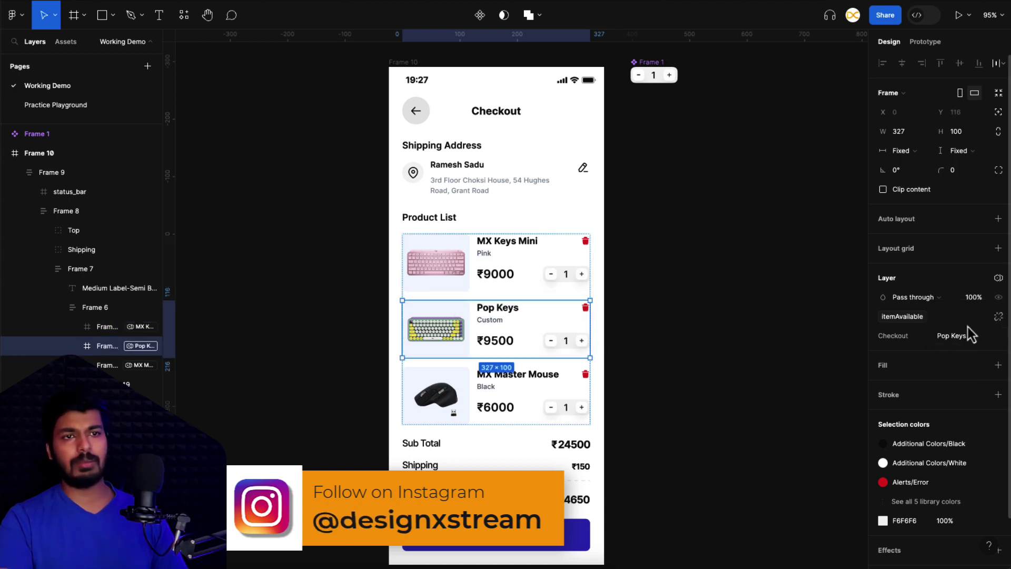
click(117, 367)
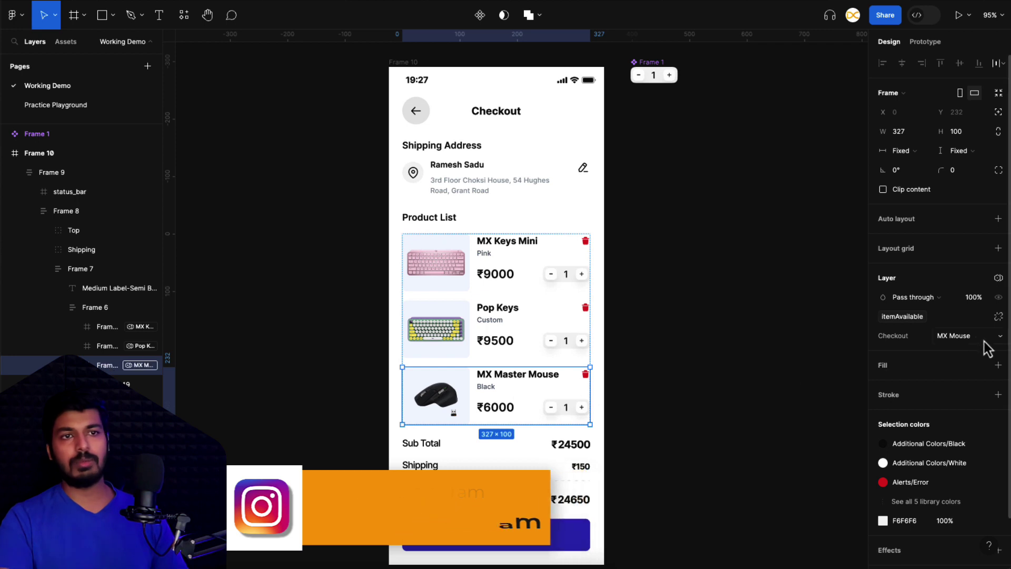
key(Escape)
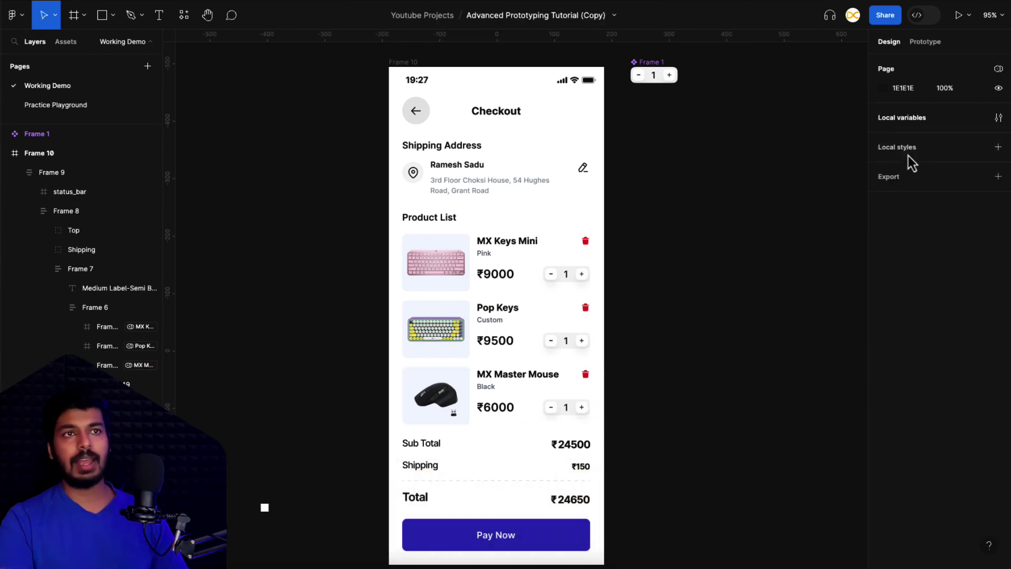
Select the MX Master Mouse card's trash icon in the Product List and show its Prototype settings
click(998, 118)
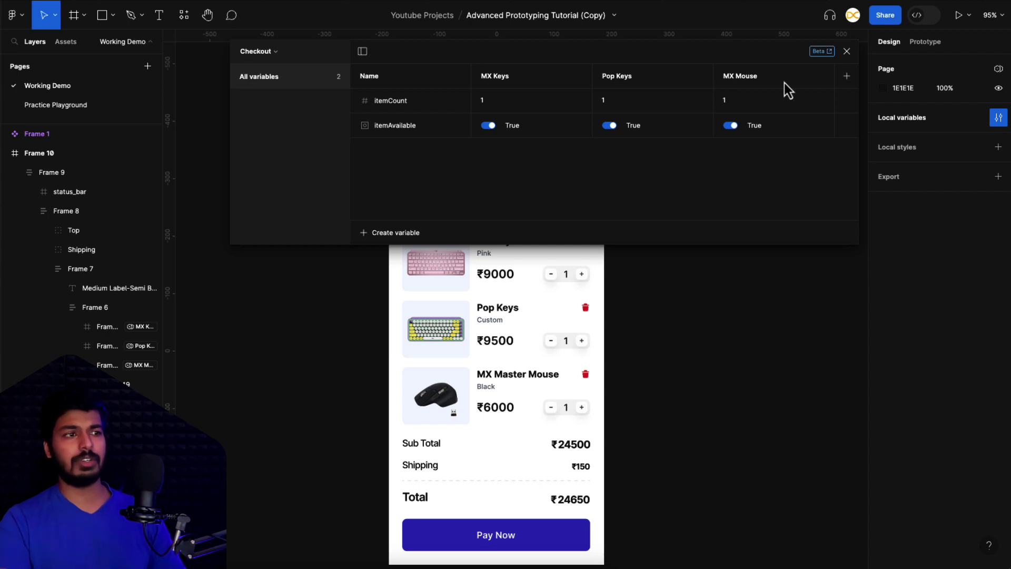
click(846, 51)
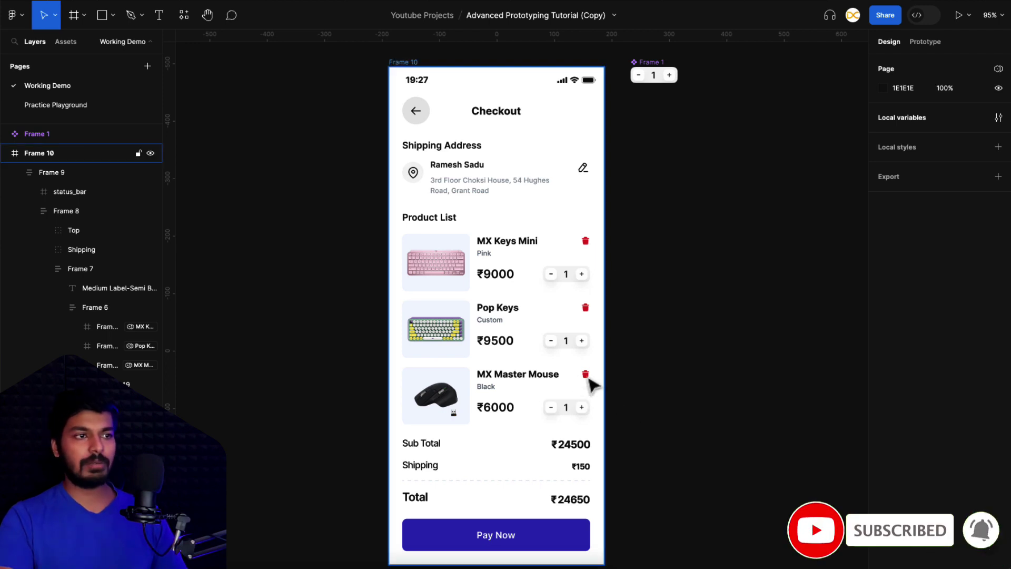
click(588, 378)
double_click(588, 377)
double_click(587, 376)
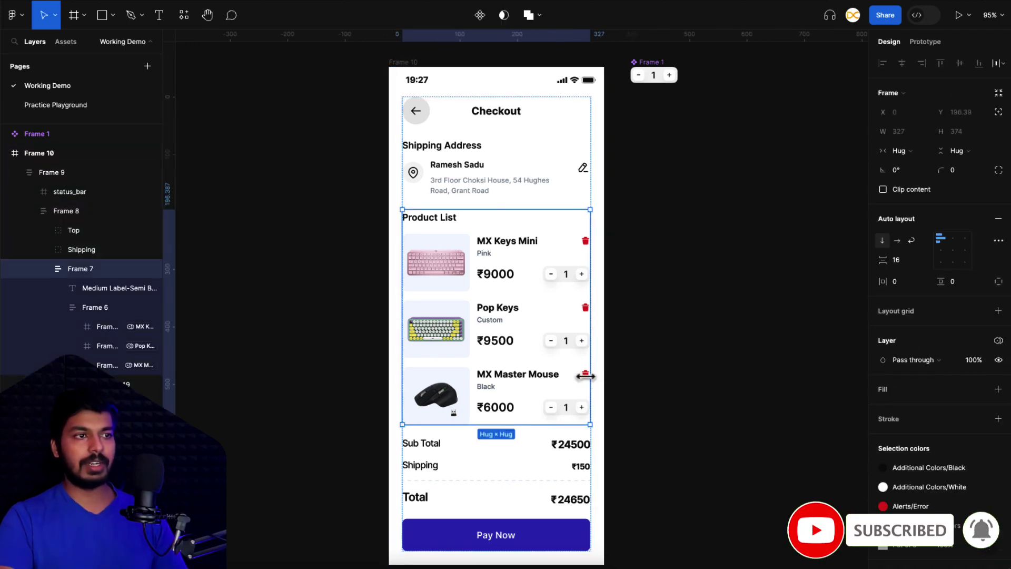
double_click(586, 377)
key(Escape)
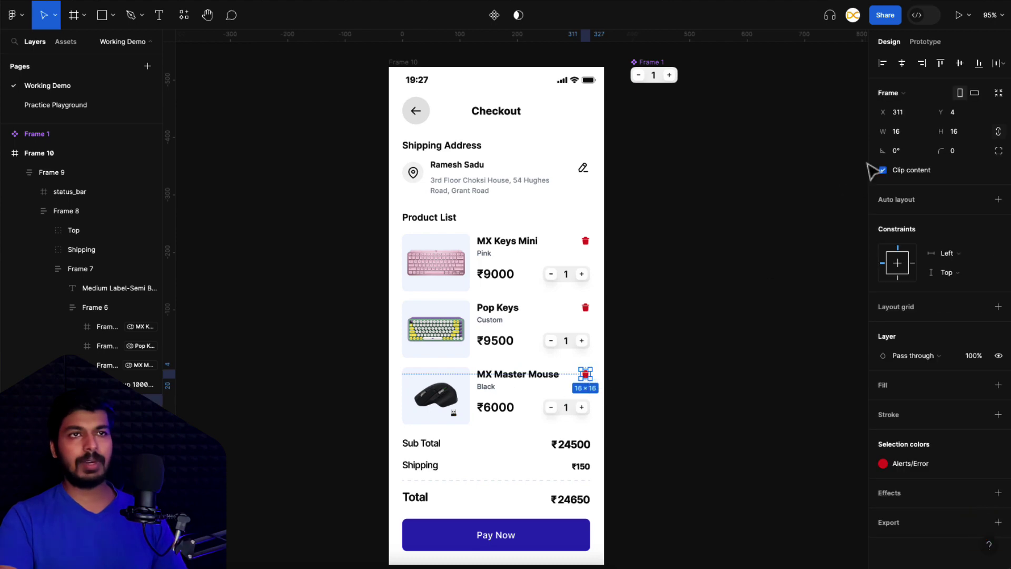
click(925, 42)
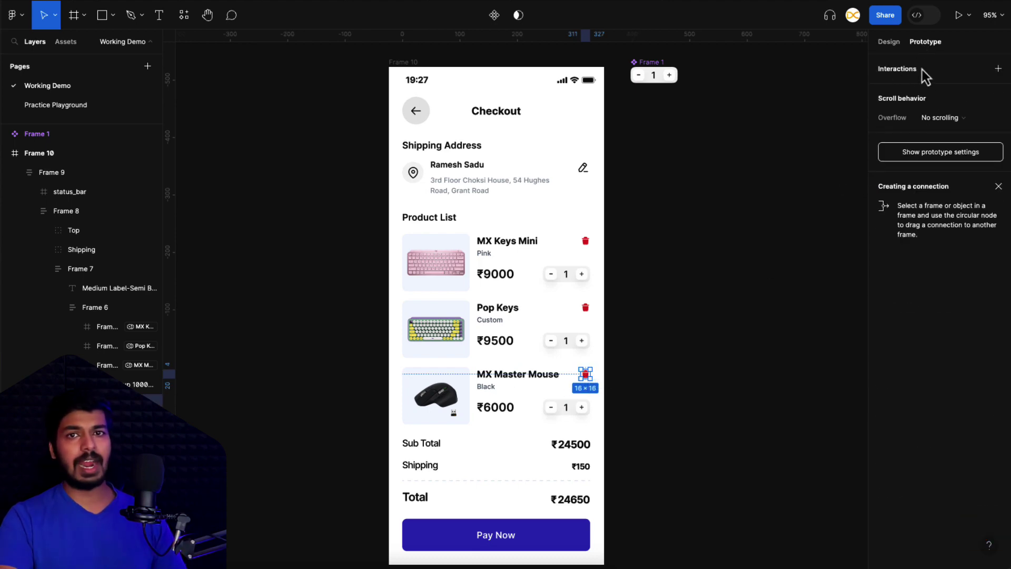
Add an On click Set variable interaction to the delete icon that sets itemAvailable to false
click(998, 69)
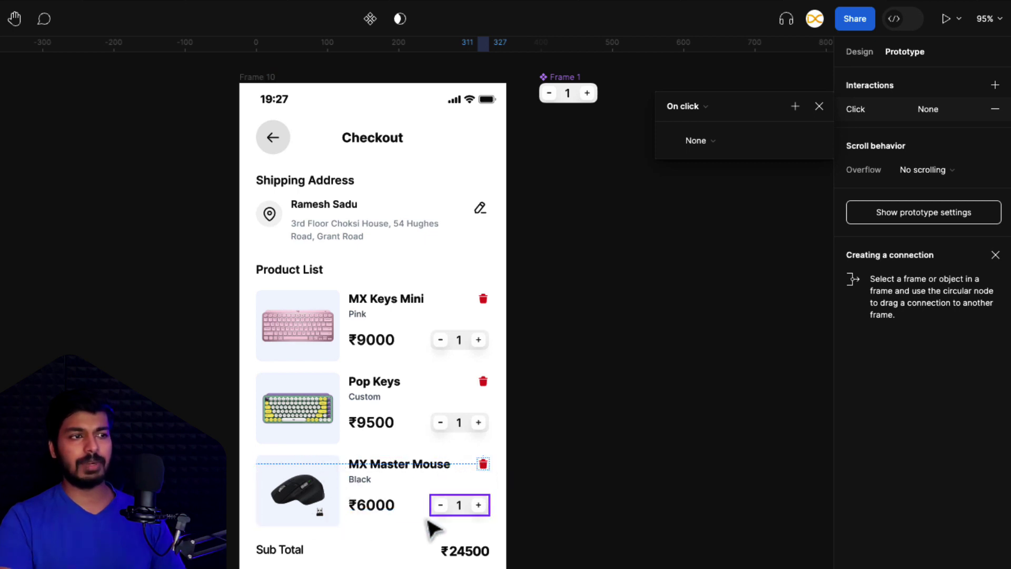
click(704, 140)
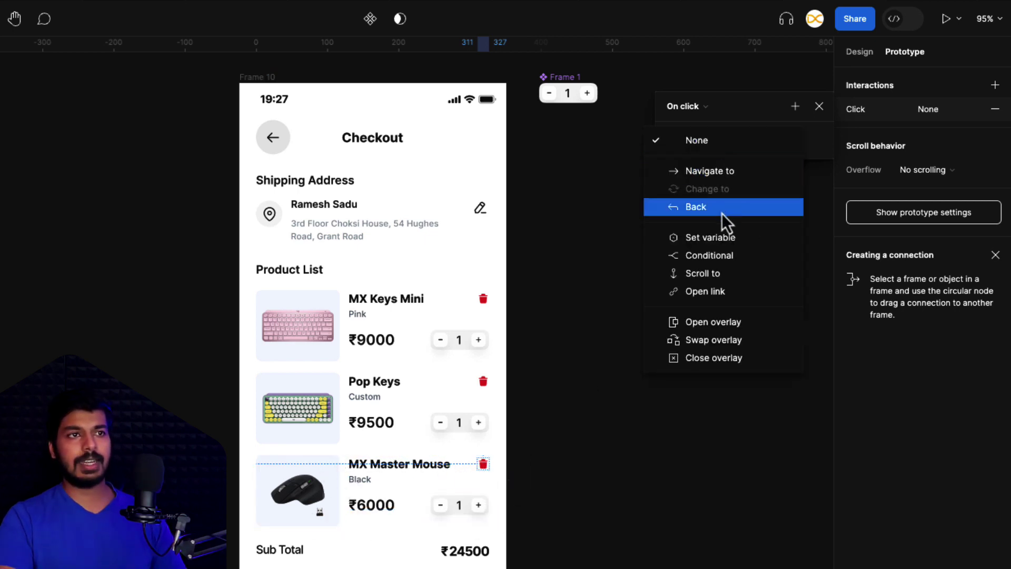
click(759, 236)
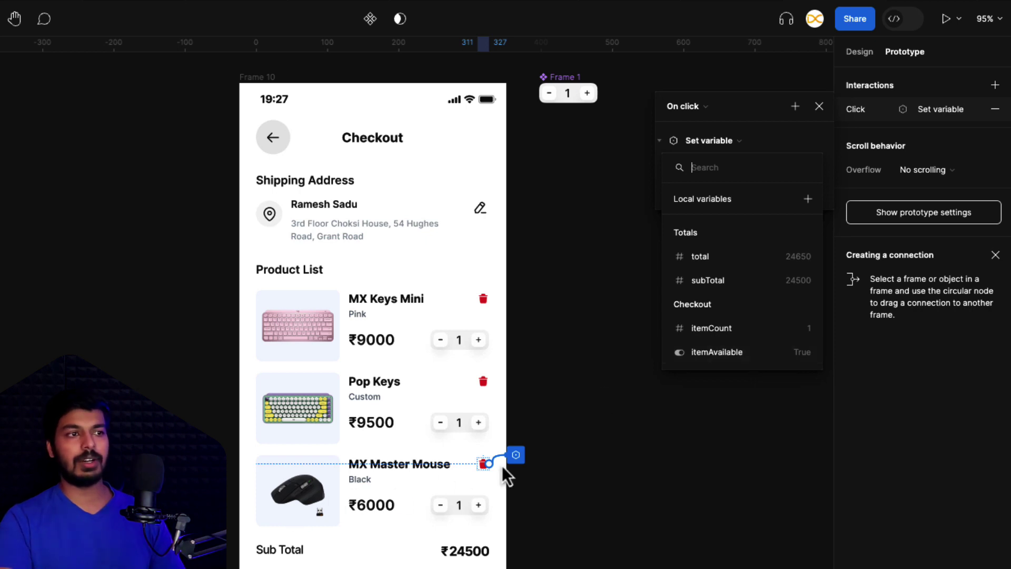
click(712, 361)
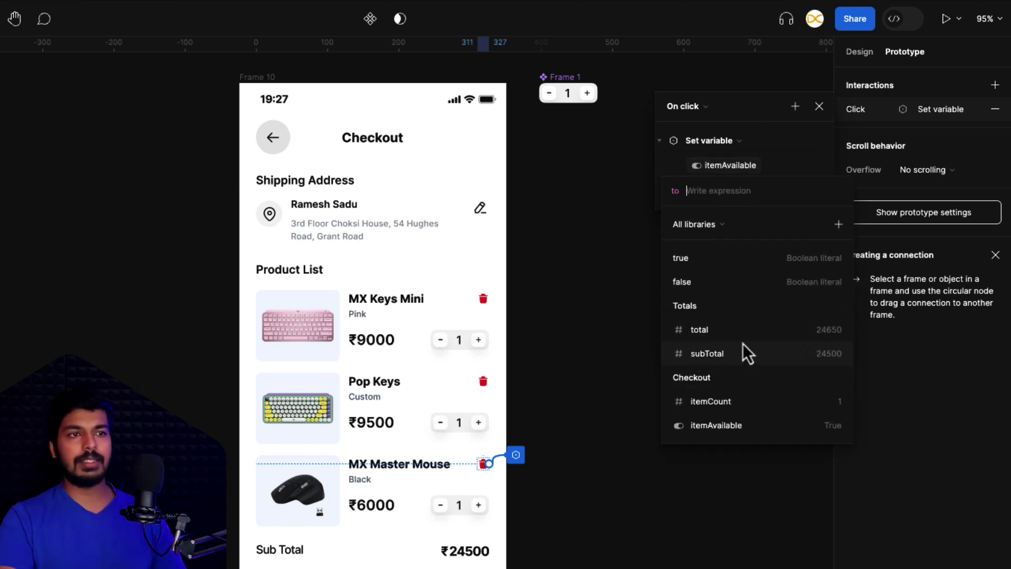
click(715, 284)
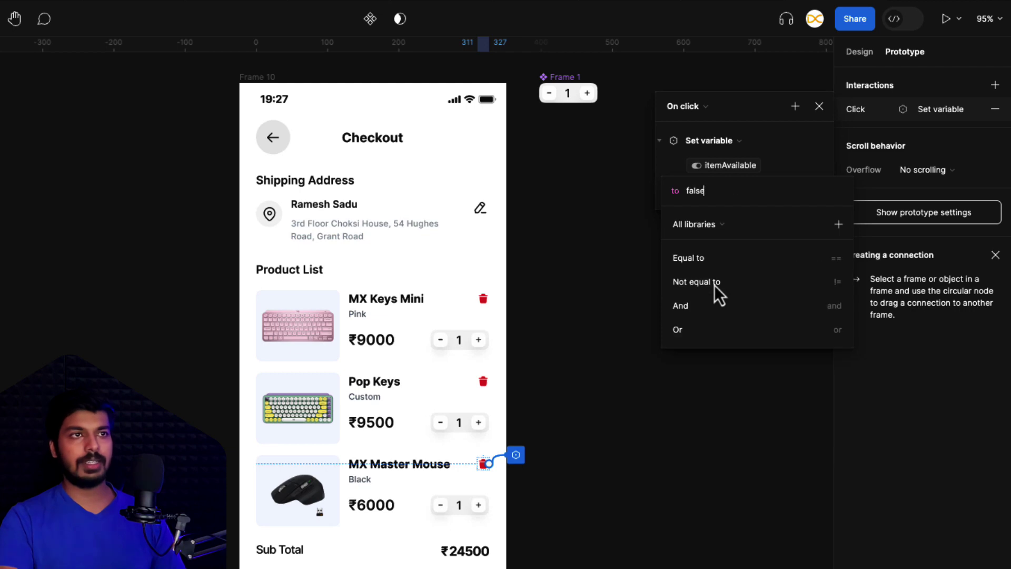
click(805, 170)
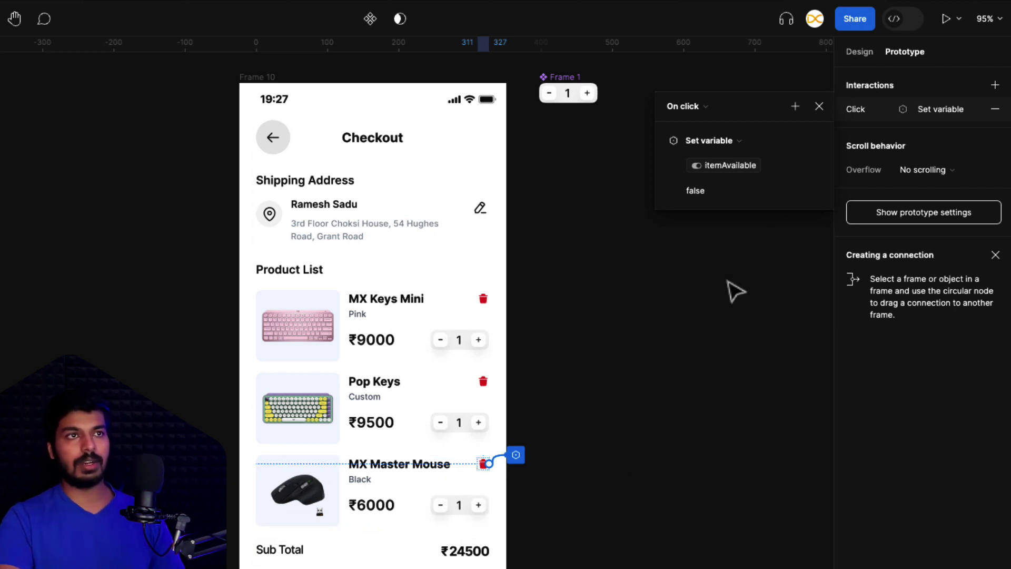
Add a second Set variable action: subTotal = subTotal - 6000 * itemCount, using MX Mouse mode
click(799, 108)
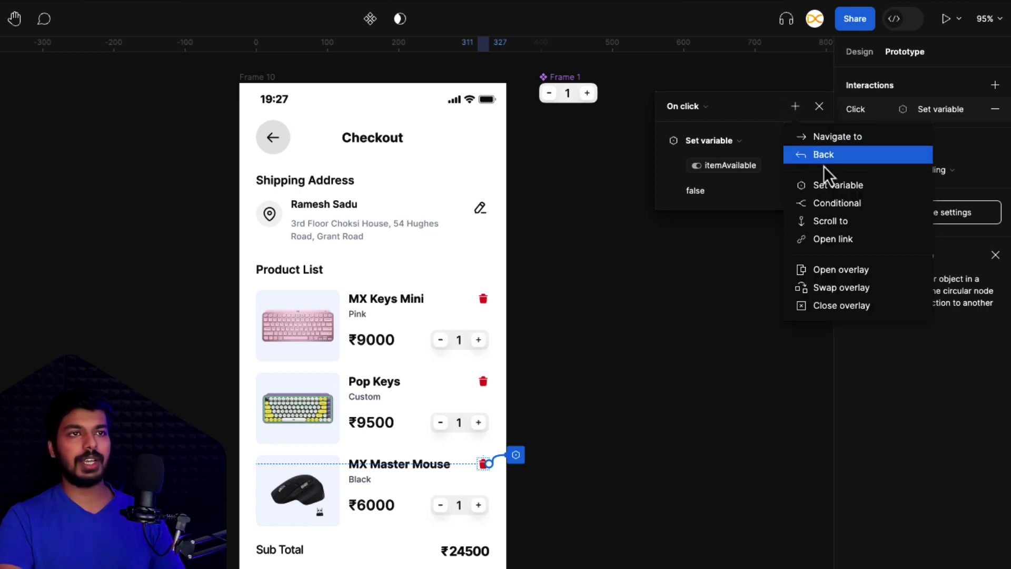
click(849, 191)
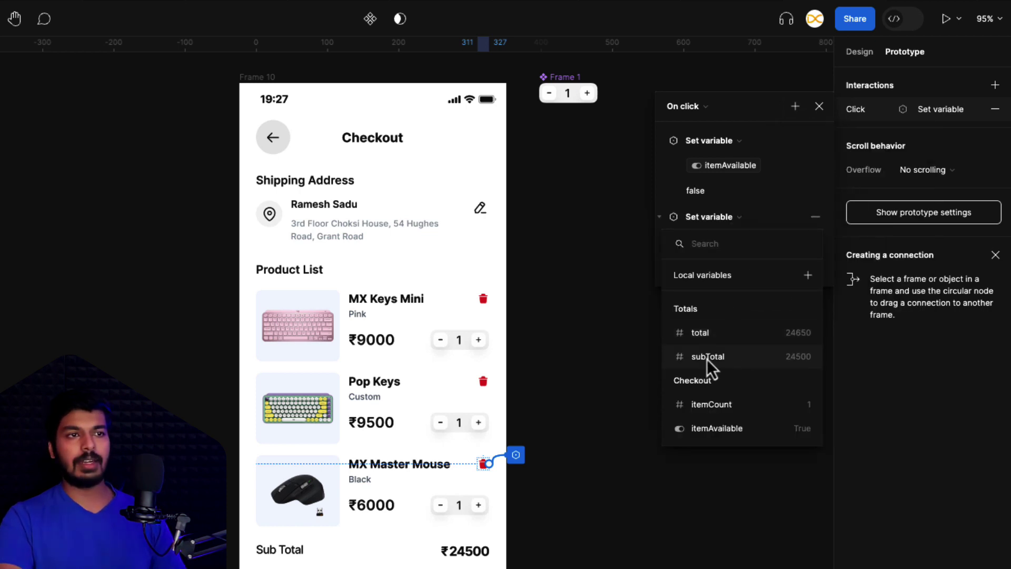
click(725, 358)
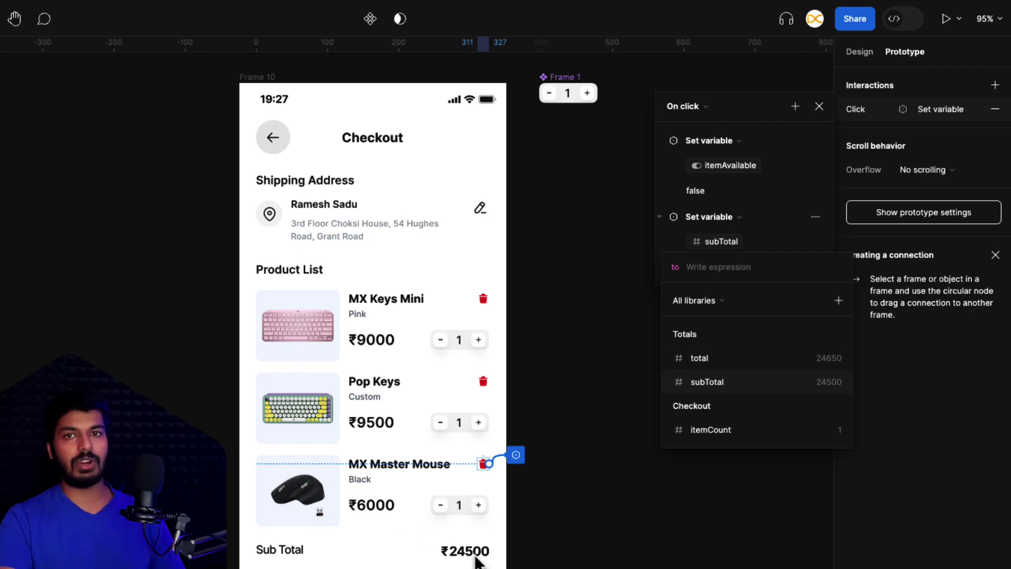
click(715, 388)
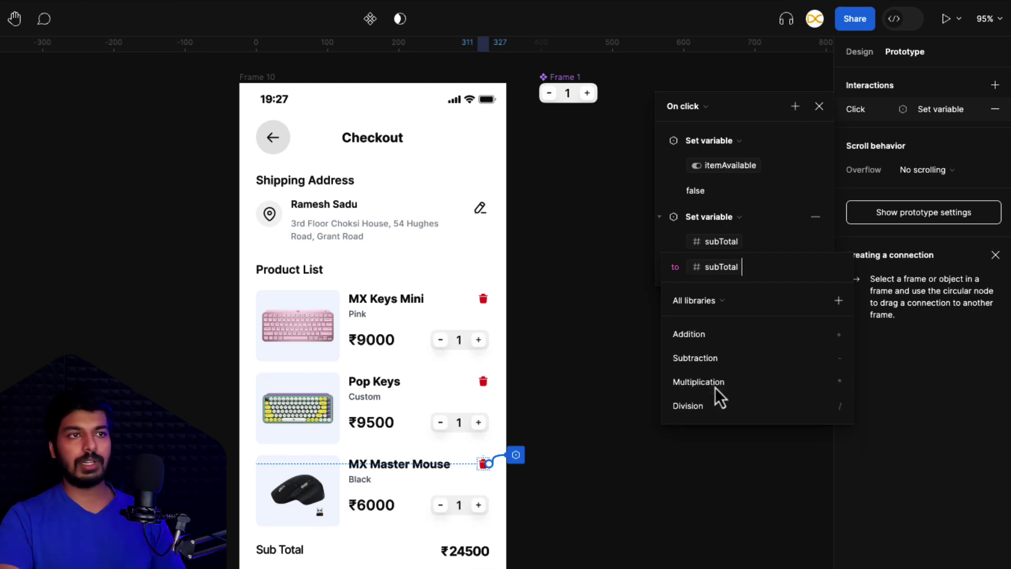
text(- )
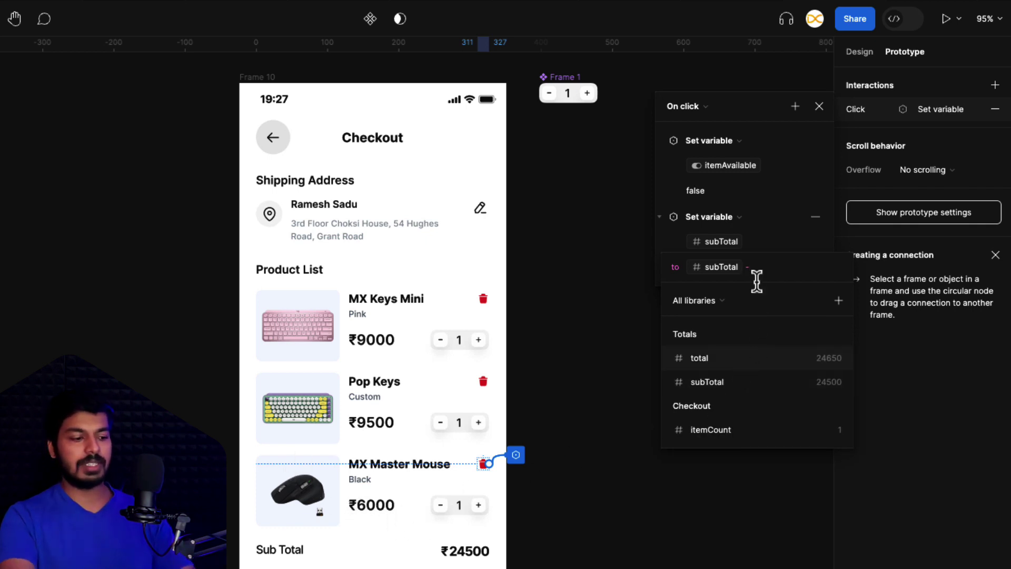
text(6000 )
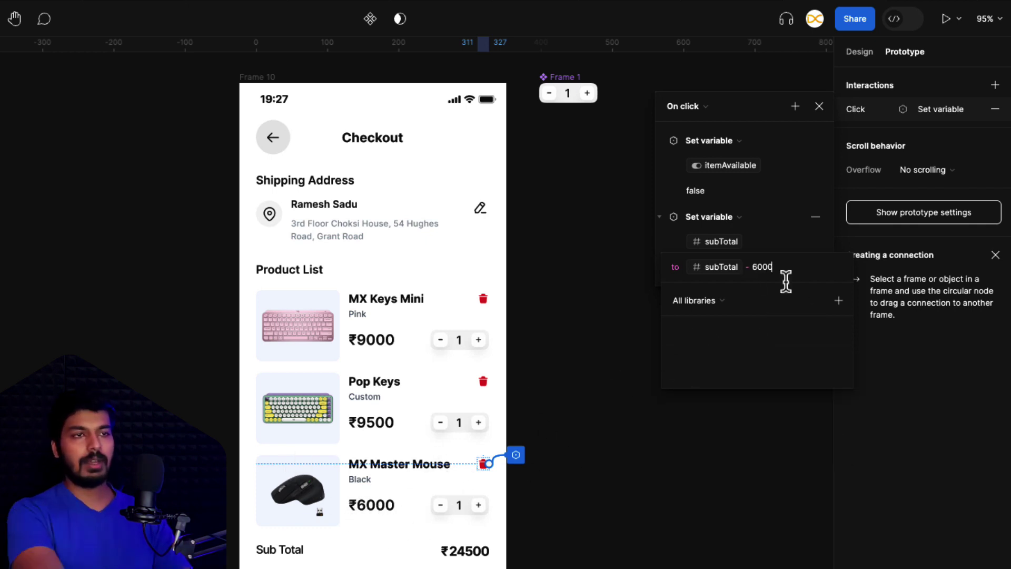
text(*)
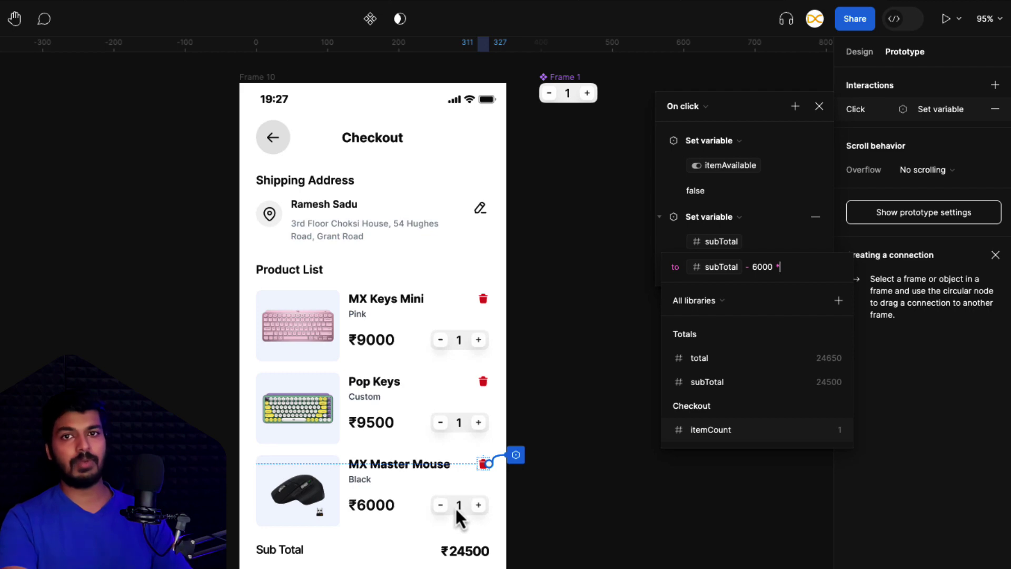
click(737, 431)
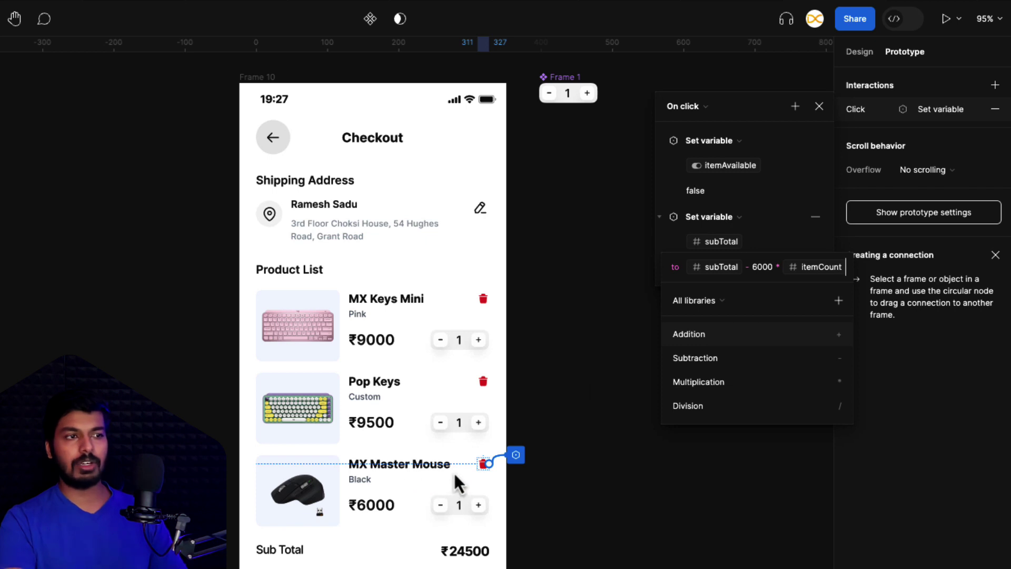
click(816, 269)
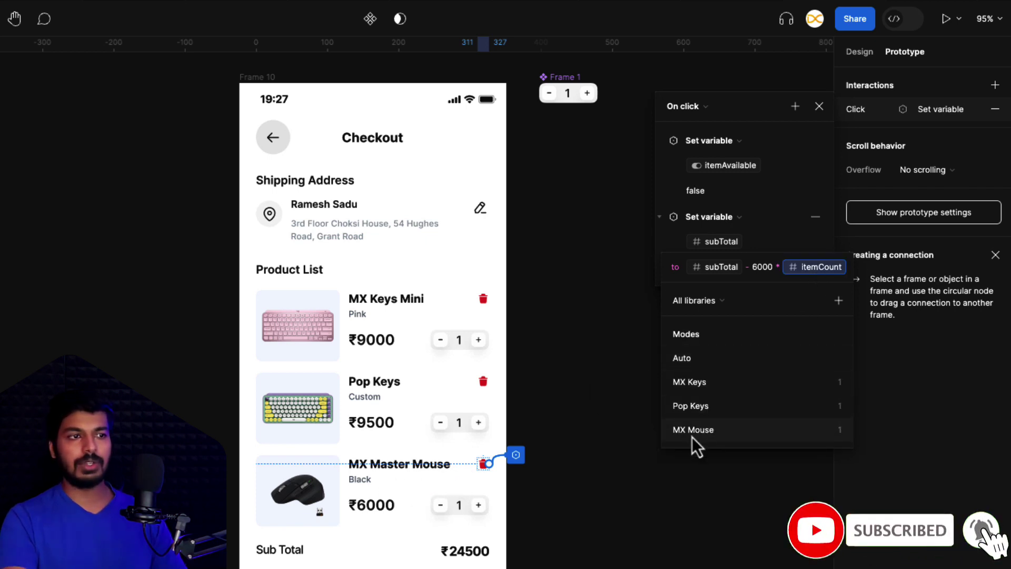
click(705, 437)
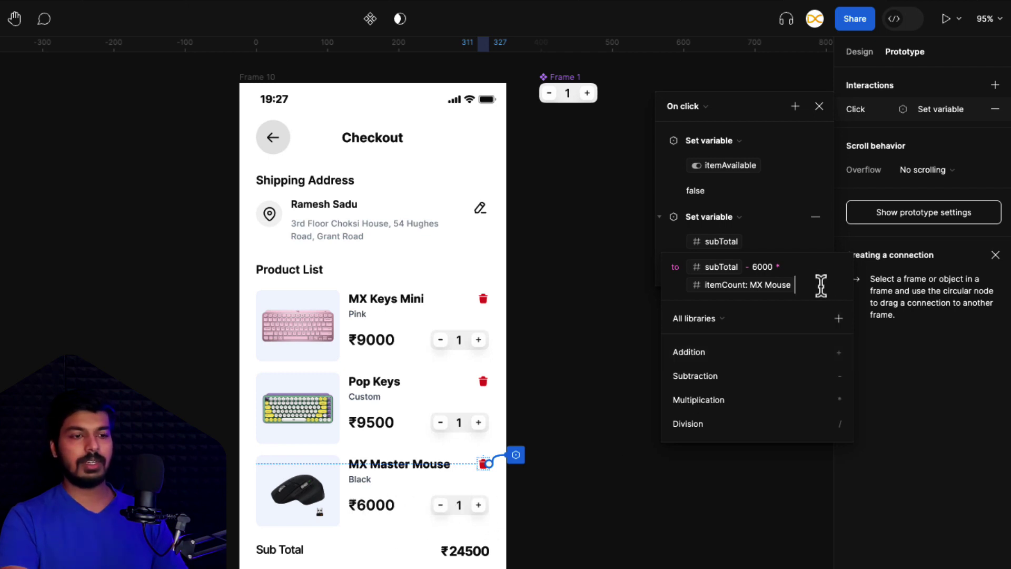
key(Escape)
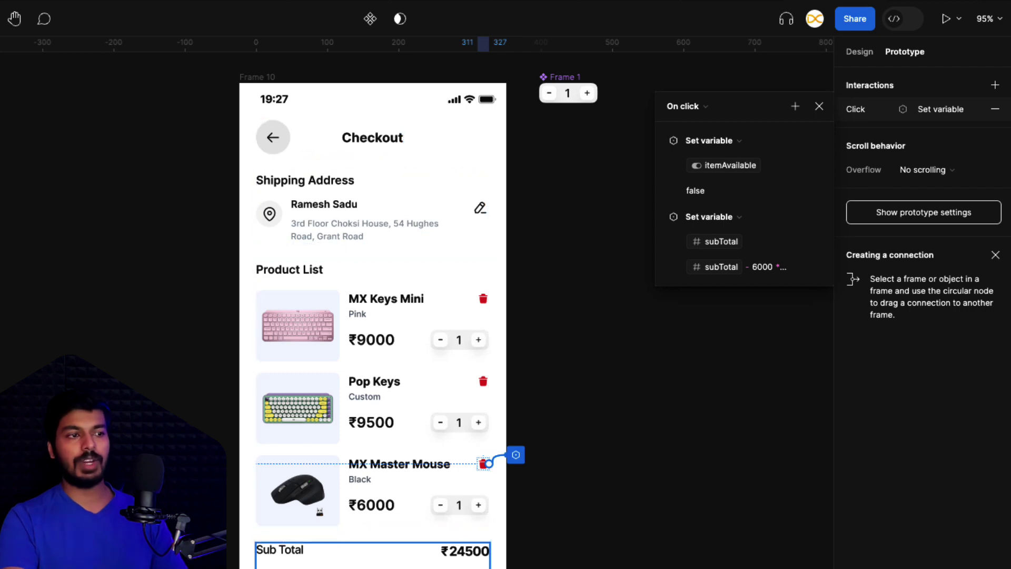
Add a third Set variable action setting total to subTotal + 150
click(796, 107)
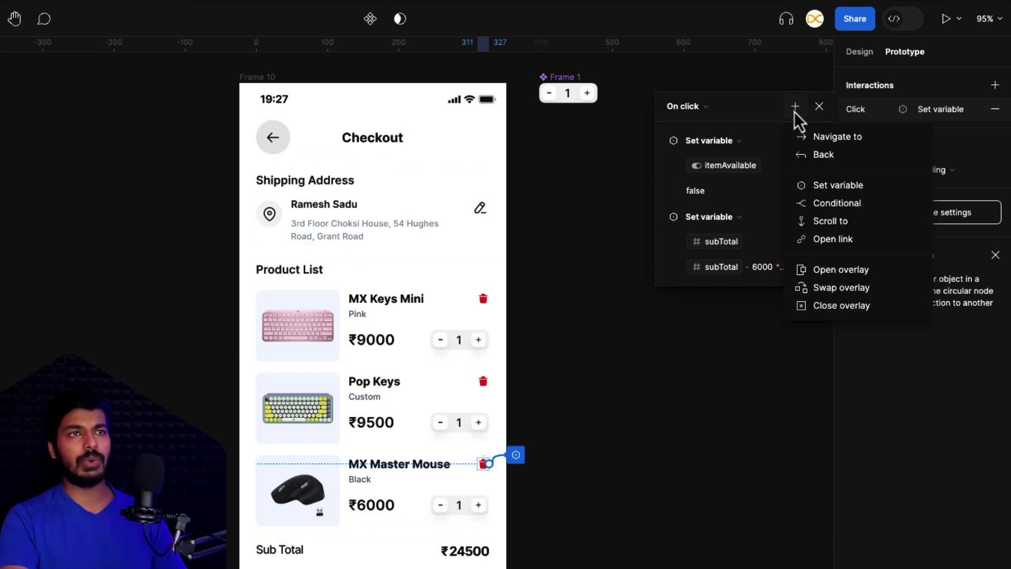
click(841, 184)
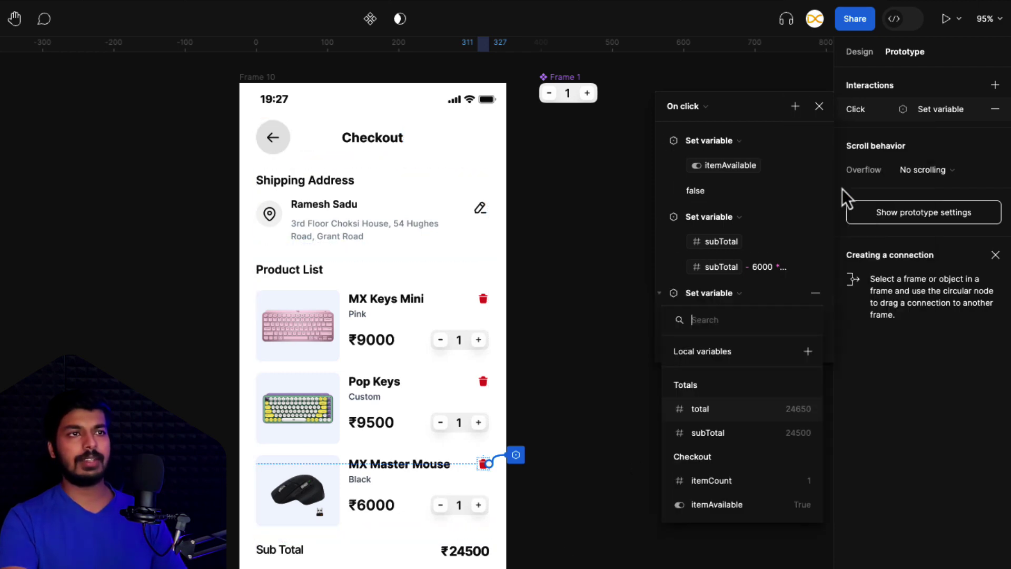
click(709, 413)
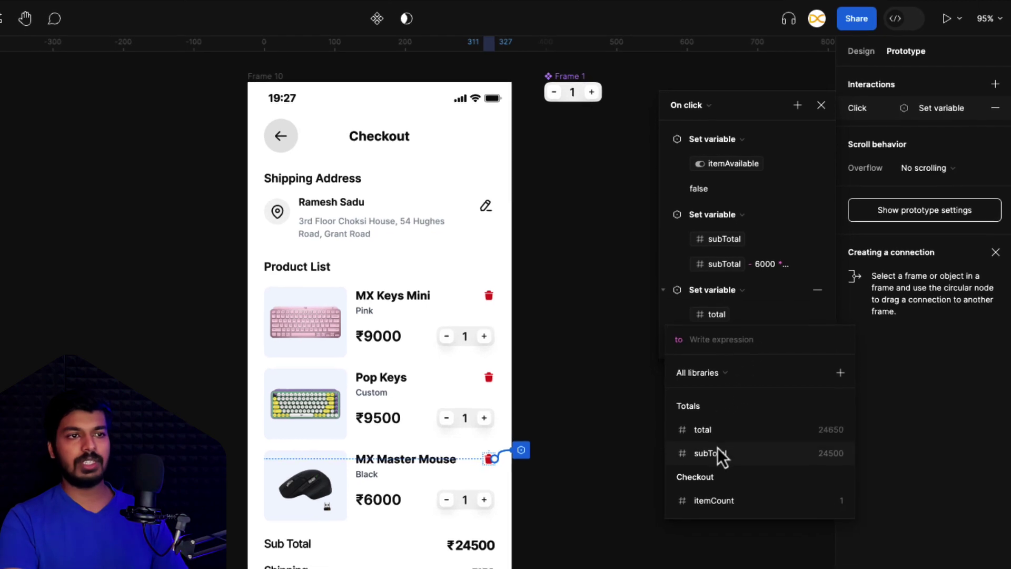
click(708, 458)
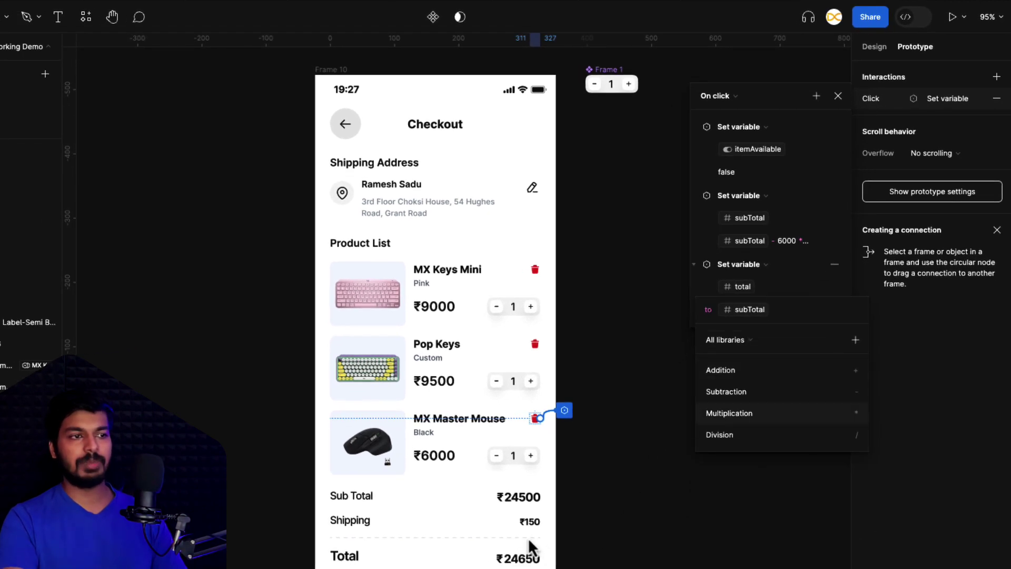
text(+ 1)
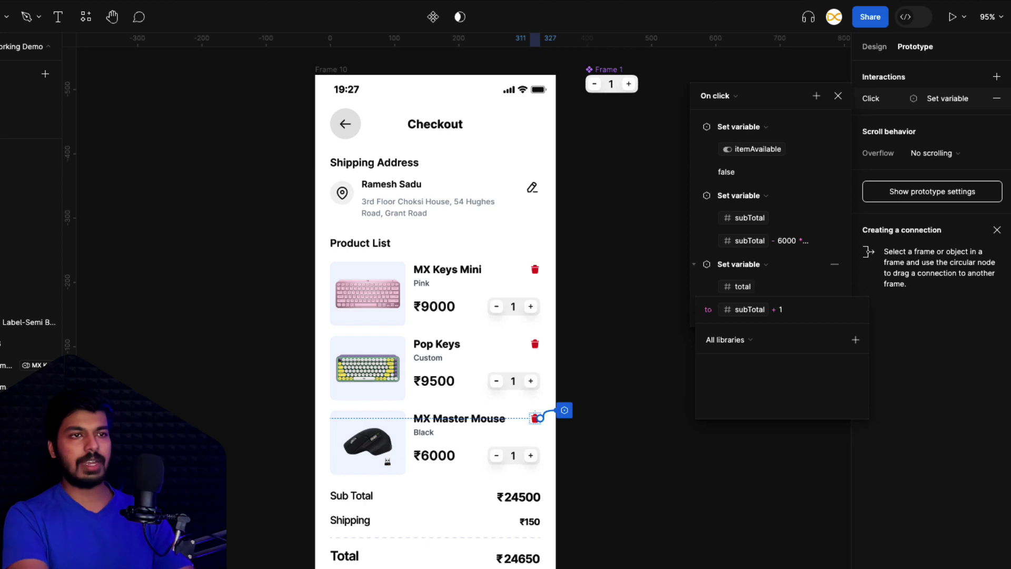
text(50)
key(Return)
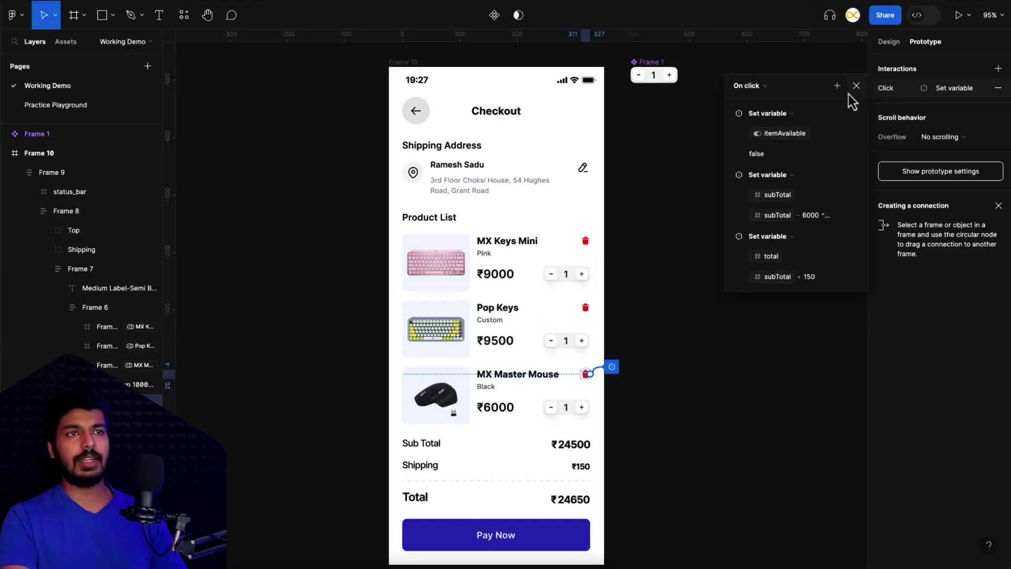
Open a prototype preview of Frame 10, the checkout screen
click(857, 87)
click(409, 63)
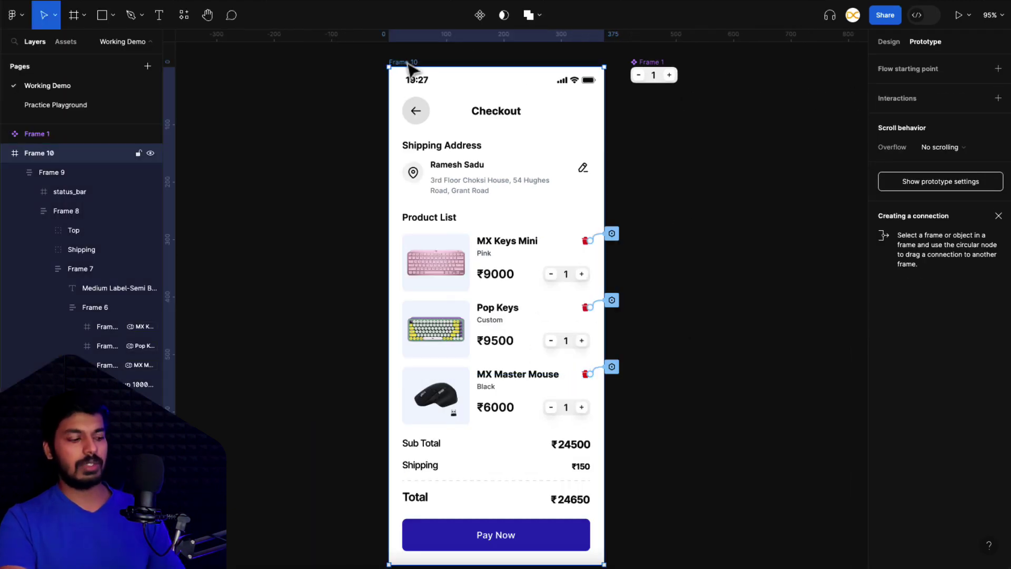
key(shift+space)
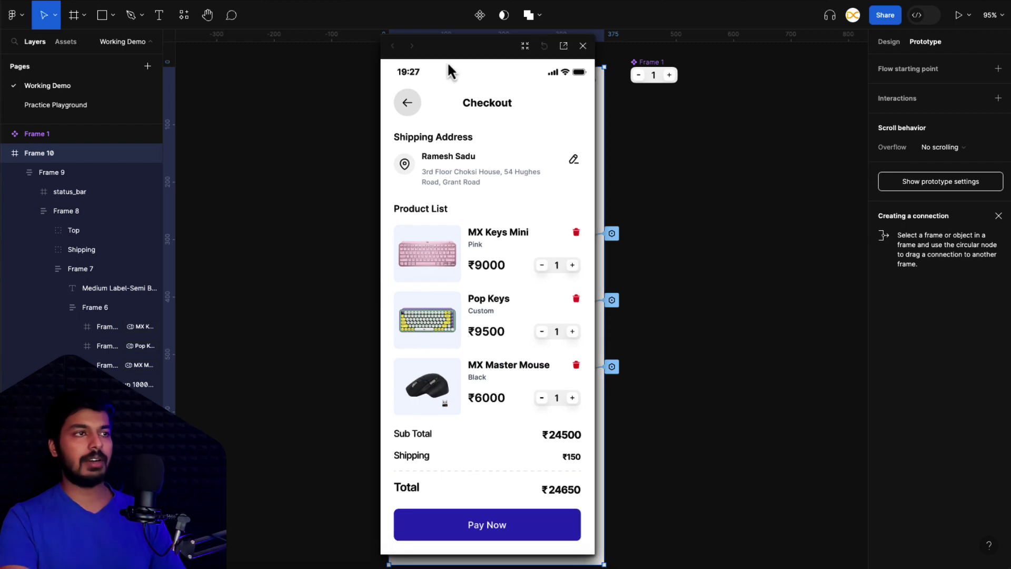
drag(447, 53, 458, 53)
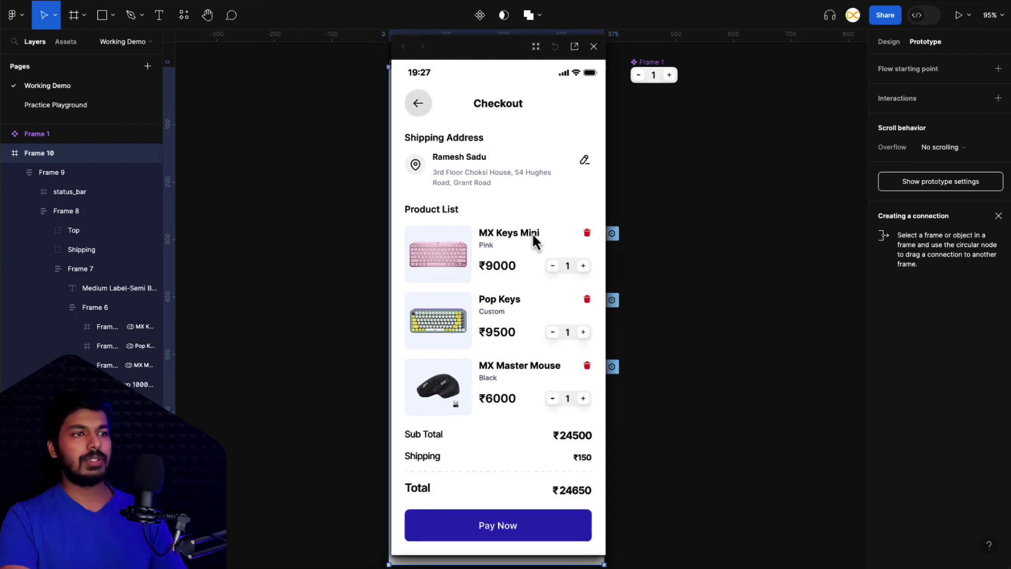
Adjust the product quantities, then delete both MX products, leaving subtotal ₹19000 and total ₹19150
click(583, 266)
click(583, 265)
click(582, 339)
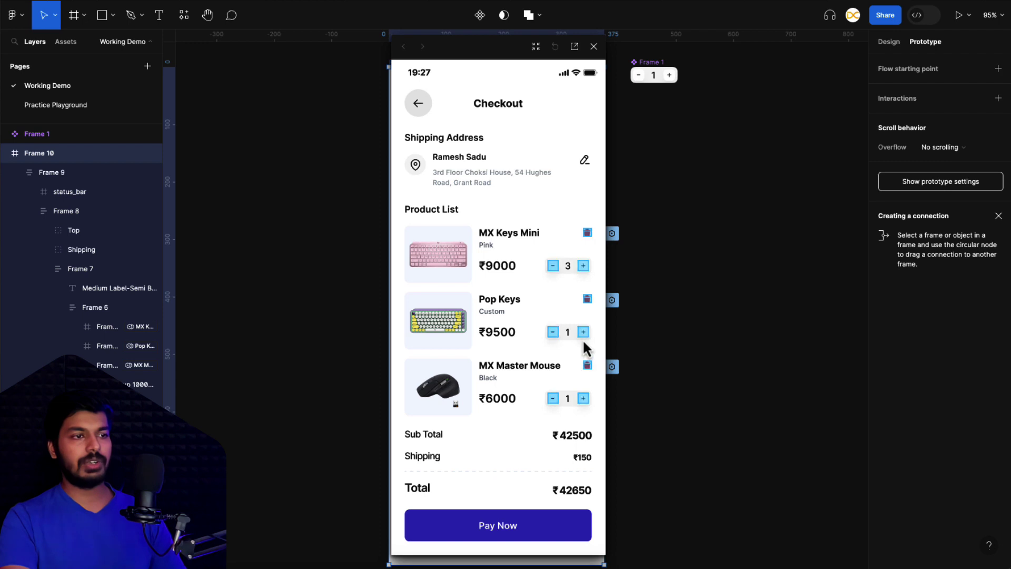
click(583, 332)
click(584, 332)
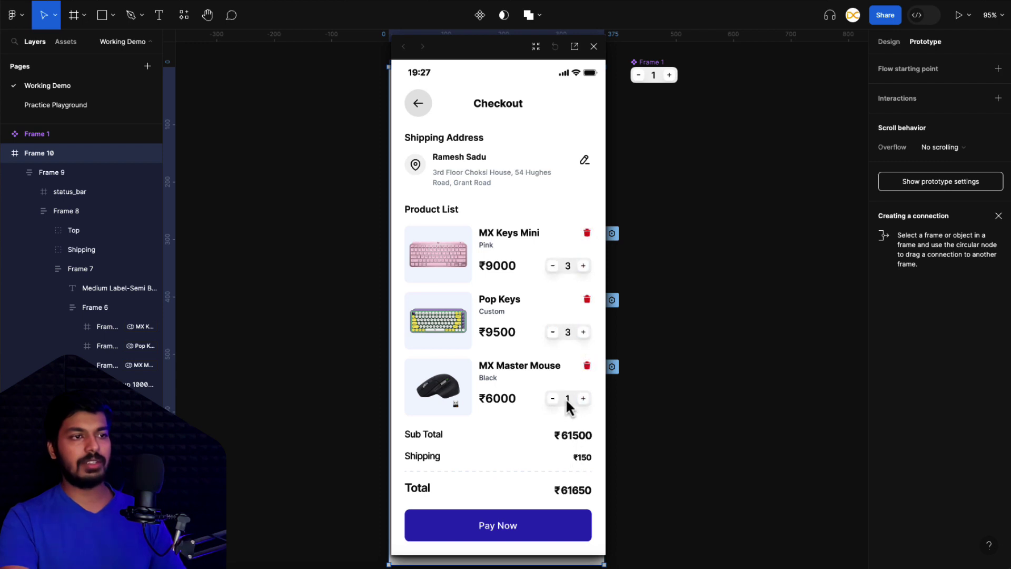
click(584, 398)
click(583, 398)
click(583, 398)
click(553, 333)
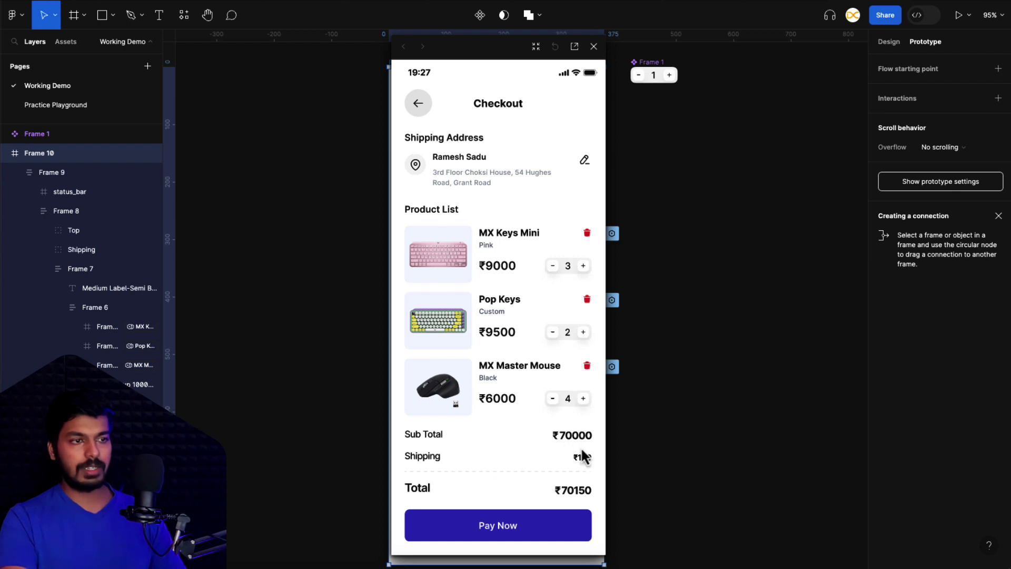
click(588, 366)
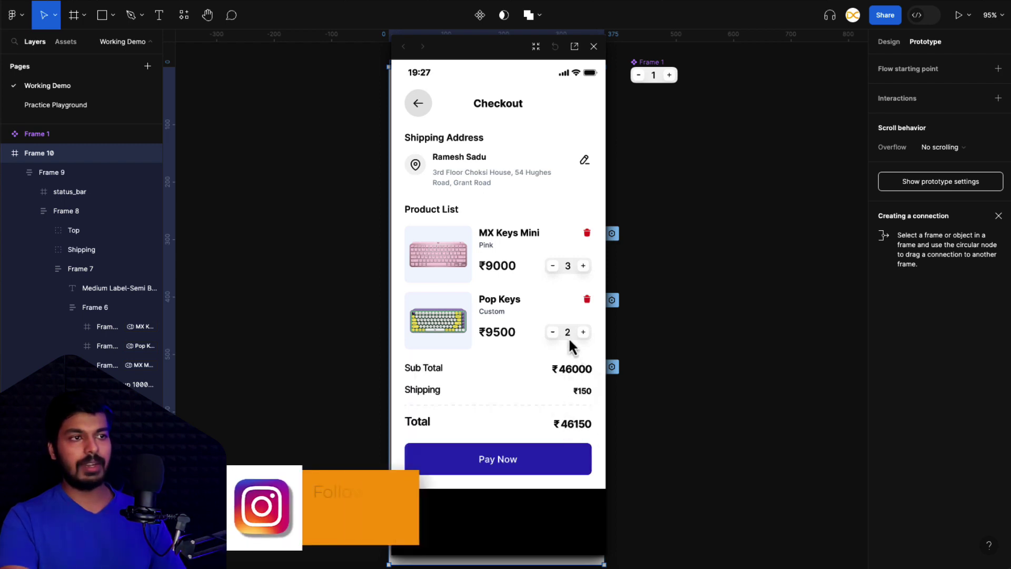
click(587, 233)
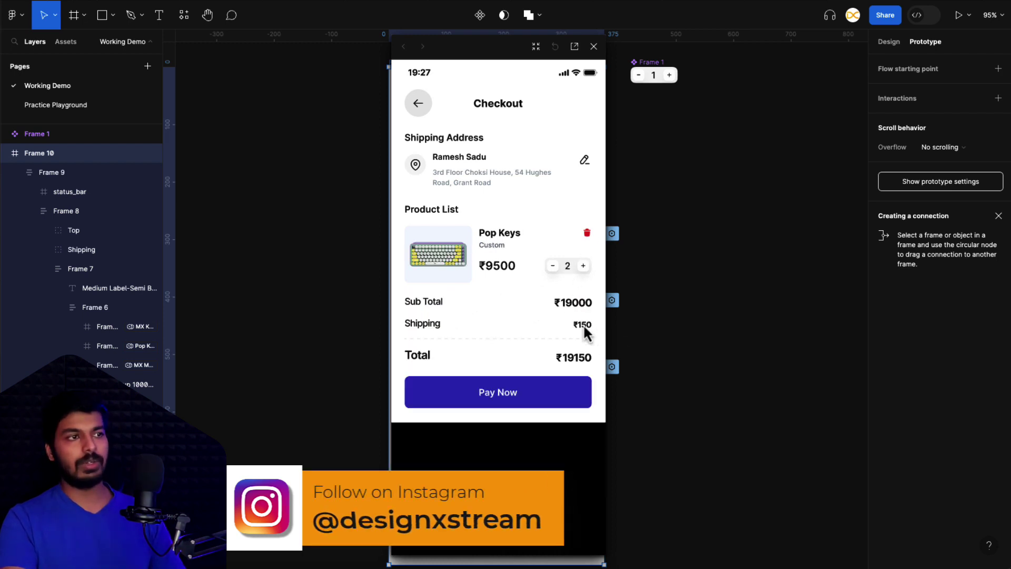